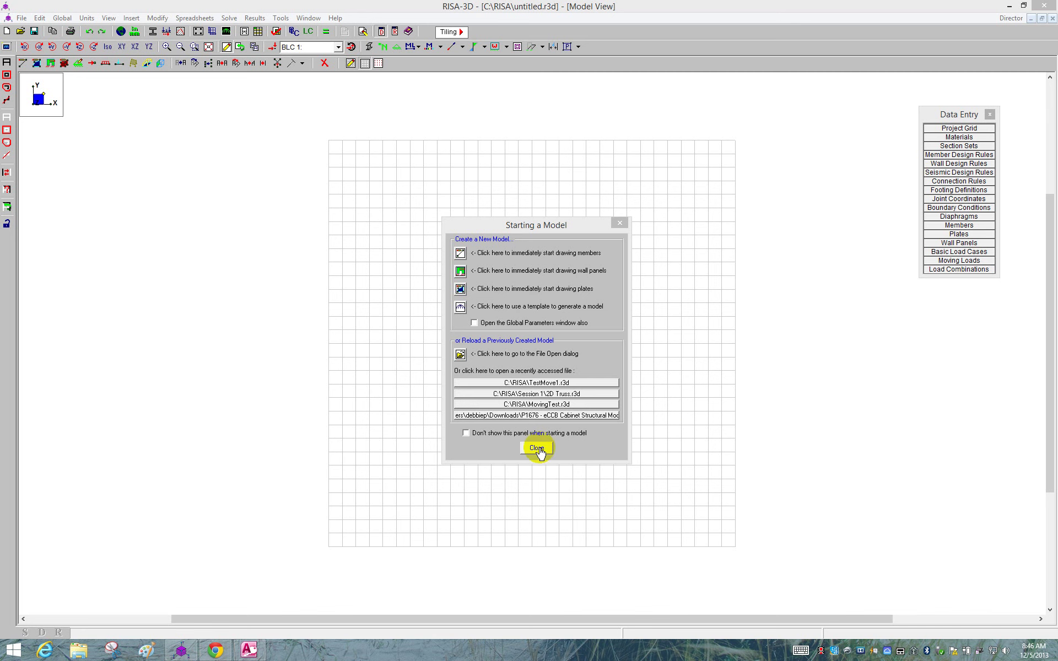
Step: Dismiss the start-up panel and bring up the Hot Rolled Steel Section Sets spreadsheet
{"action": "left_click", "coordinate": [538, 448]}
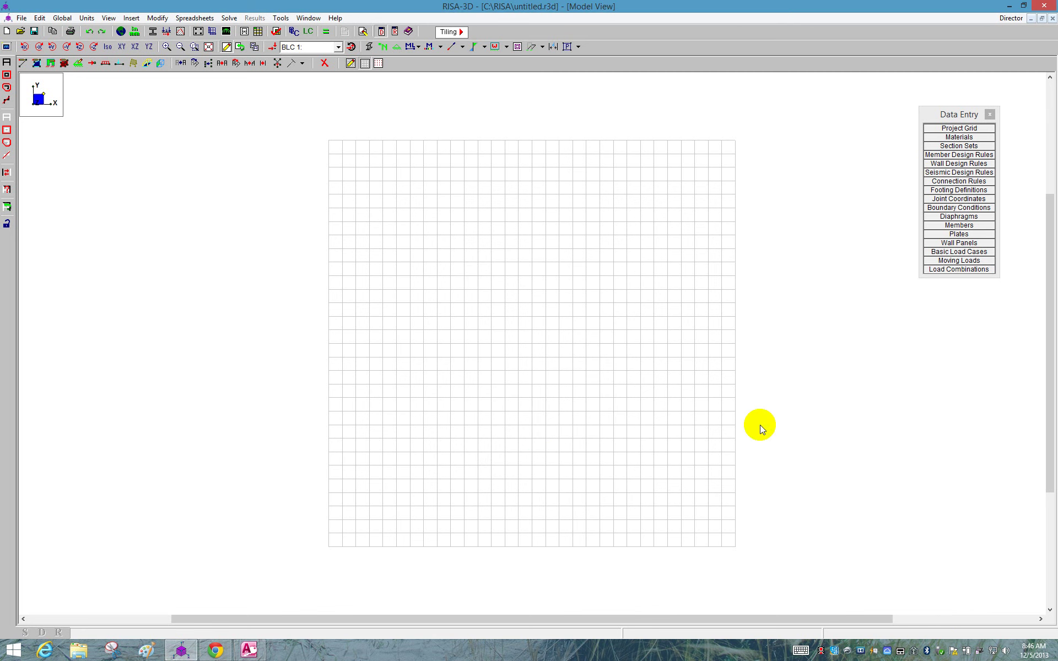
{"action": "left_click", "coordinate": [958, 146]}
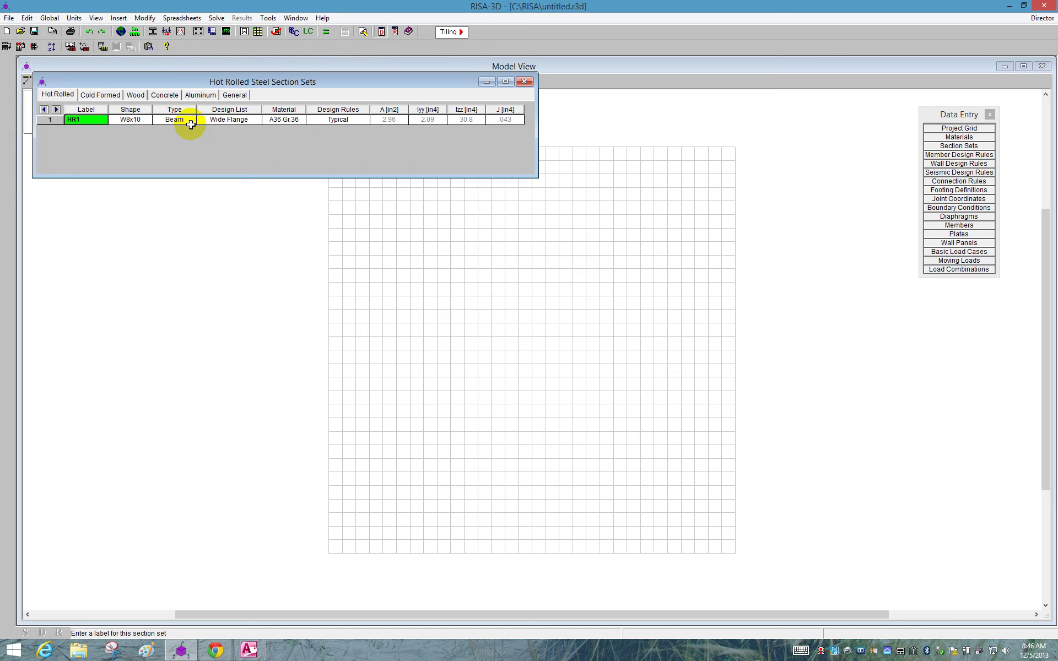
Step: Rename section set HR1 to Column and give it a W12x14 shape
{"action": "left_click_drag", "start_coordinate": [100, 119], "coordinate": [17, 117]}
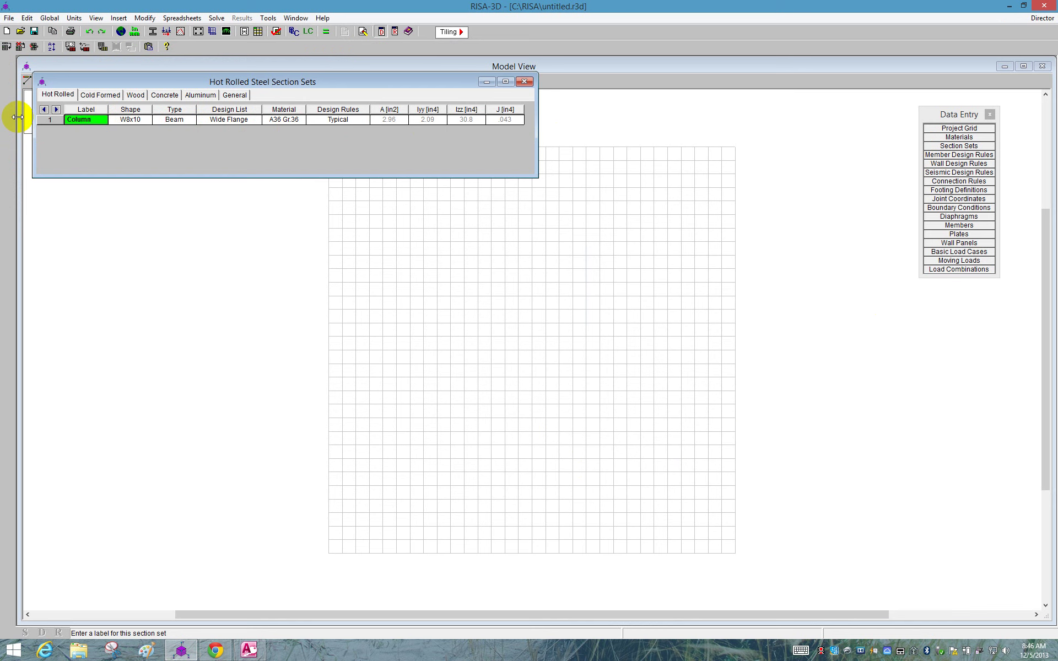
{"action": "key", "text": "Return"}
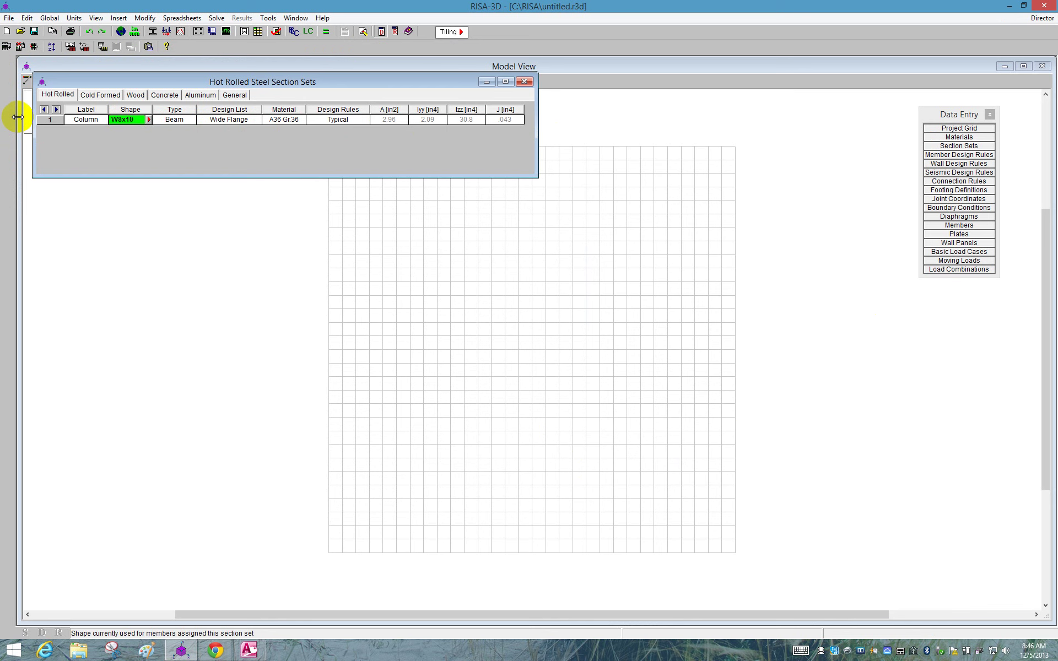
{"action": "left_click", "coordinate": [149, 119]}
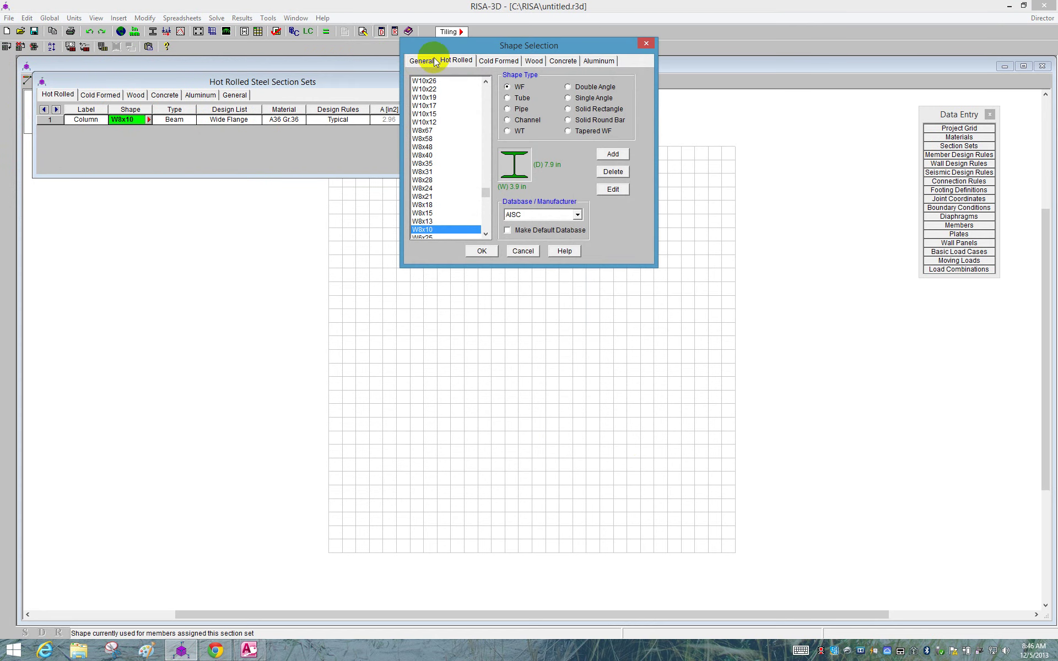
{"action": "left_click_drag", "start_coordinate": [418, 59], "coordinate": [94, 170]}
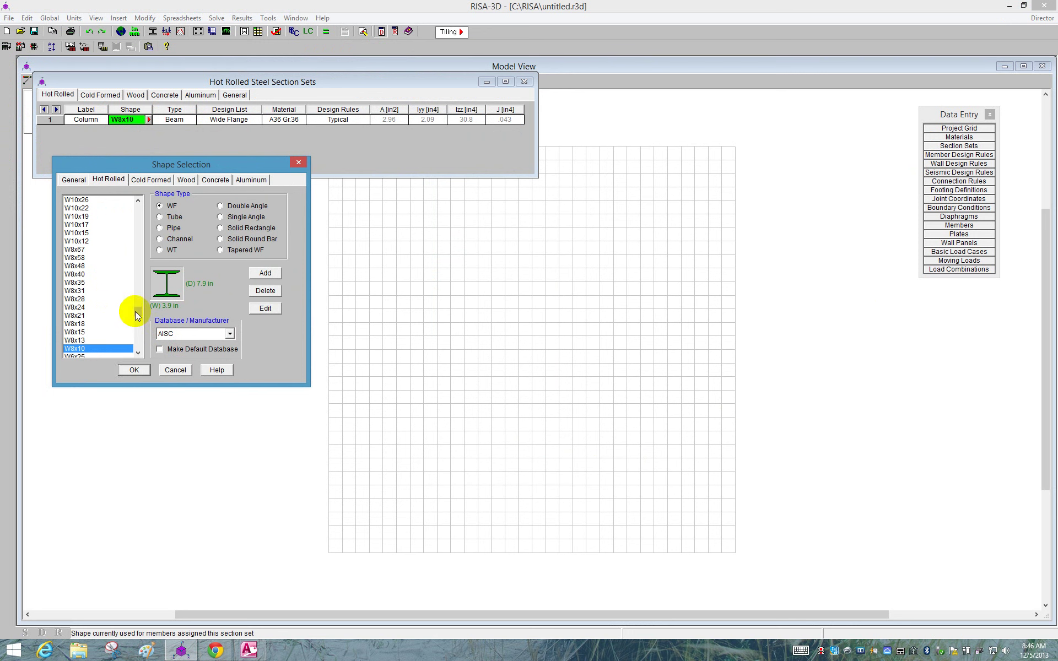
{"action": "scroll", "coordinate": [138, 202], "scroll_direction": "up", "scroll_amount": 10}
{"action": "left_click", "coordinate": [138, 202]}
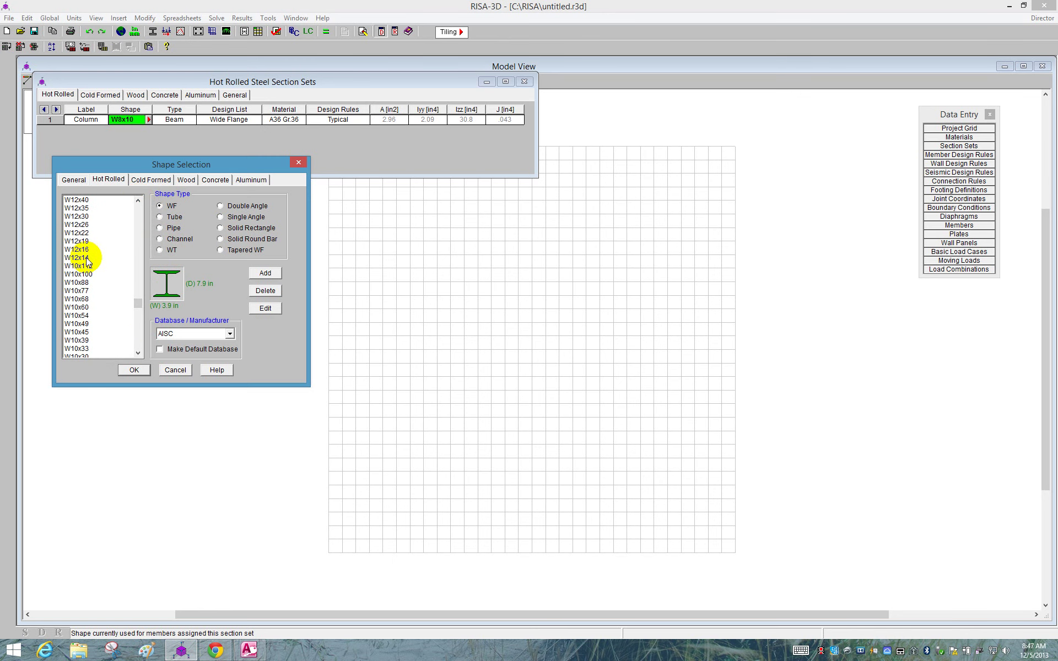
{"action": "left_click", "coordinate": [94, 258]}
{"action": "left_click", "coordinate": [132, 372]}
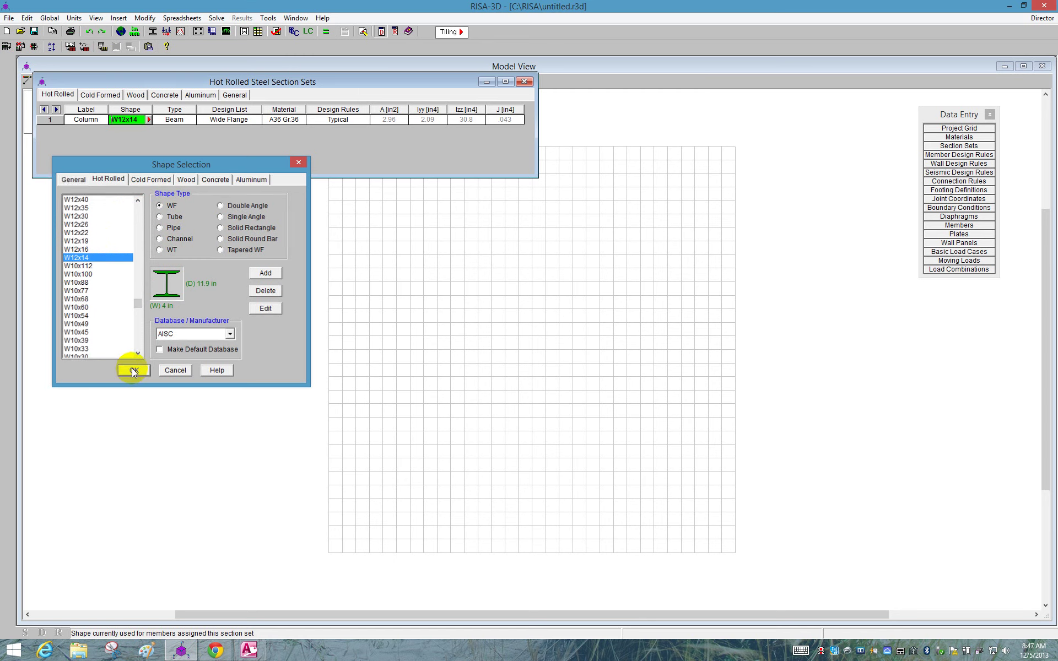
Step: Set the Column set's type to Column and material to A992, adding a second row
{"action": "left_click", "coordinate": [187, 123]}
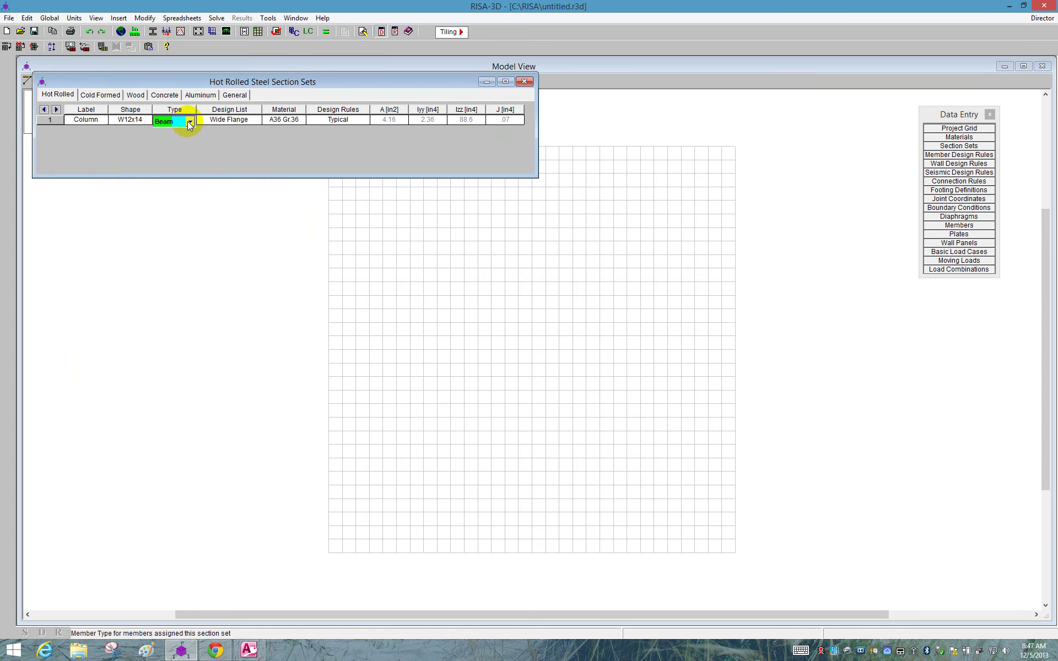
{"action": "left_click", "coordinate": [187, 122]}
{"action": "left_click", "coordinate": [184, 135]}
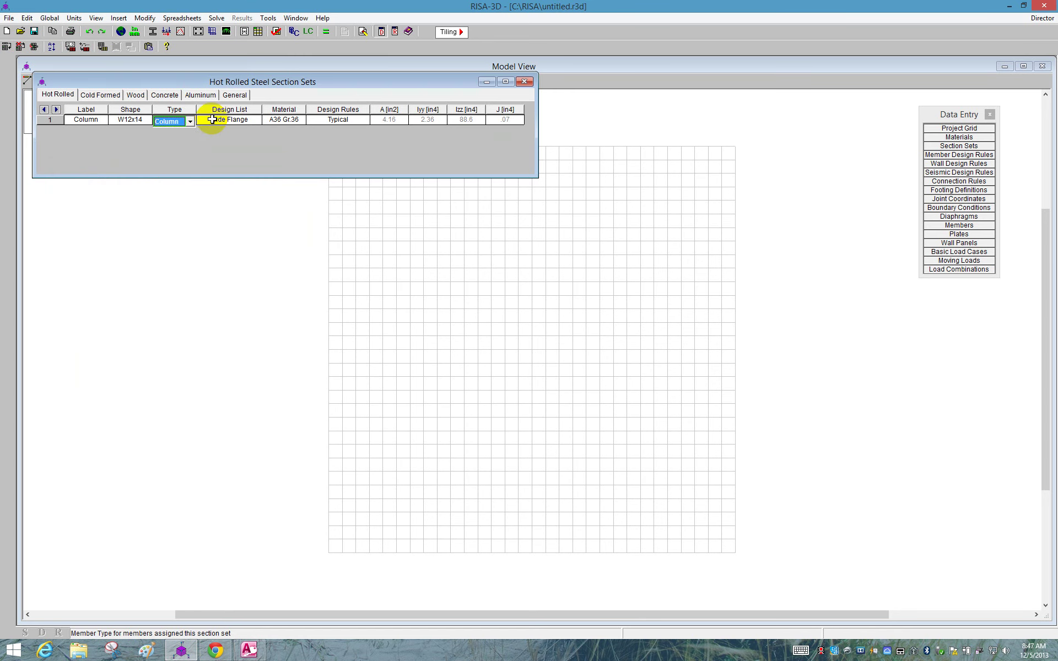
{"action": "left_click", "coordinate": [288, 120]}
{"action": "left_click", "coordinate": [290, 120]}
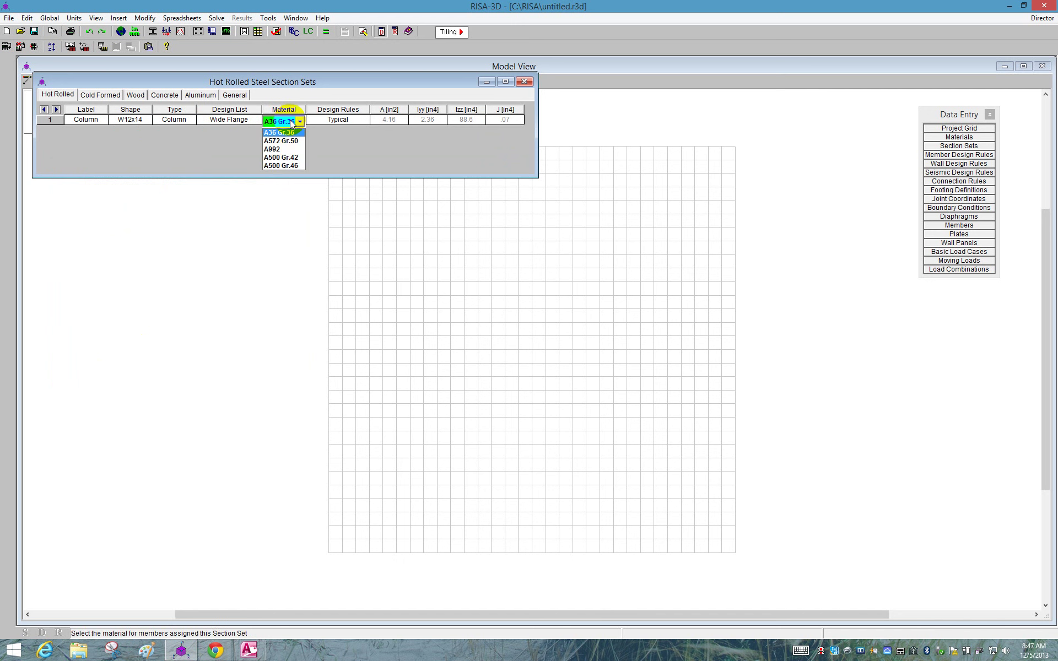
{"action": "left_click", "coordinate": [283, 149]}
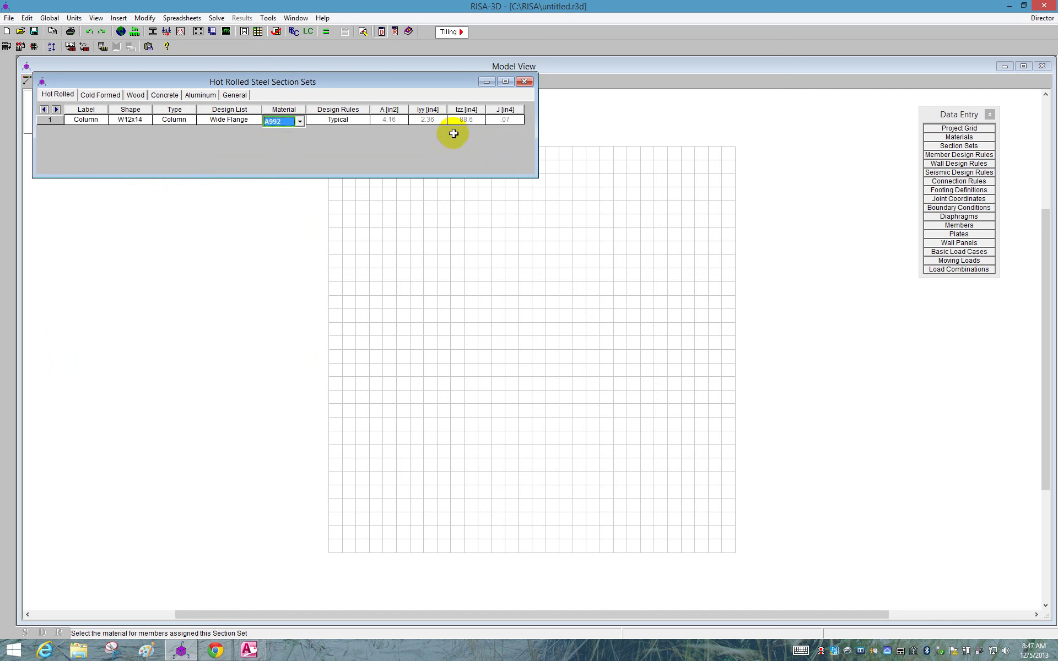
{"action": "key", "text": "Return"}
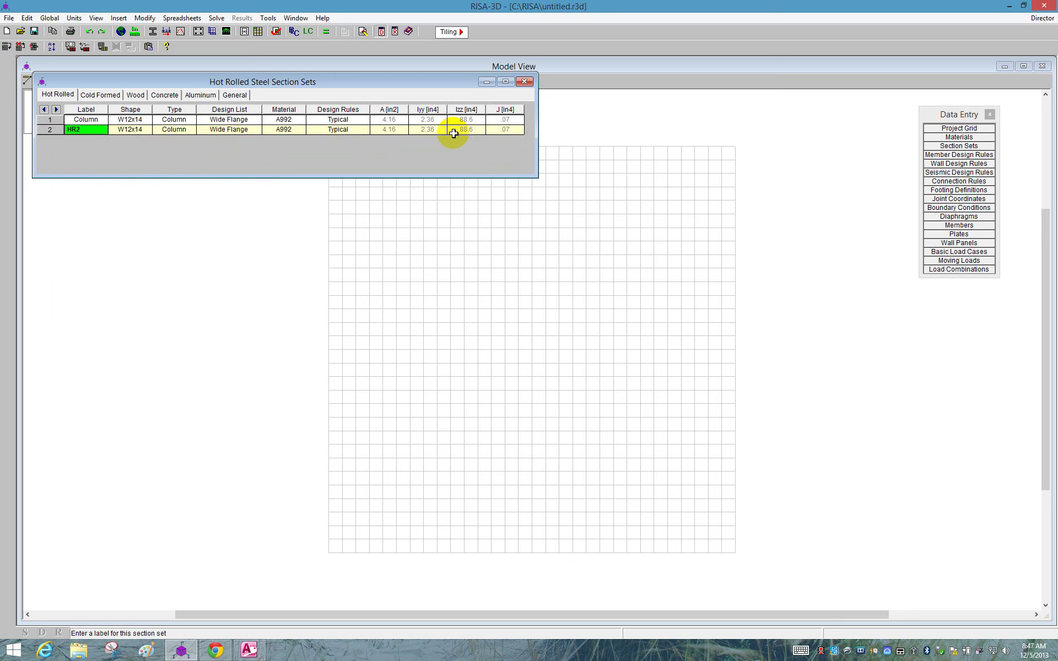
Step: Label row 2 Beam, give it a W10x22 shape, and set its member type to Beam
{"action": "left_click", "coordinate": [87, 131]}
{"action": "type", "text": "Beam"}
{"action": "key", "text": "Return"}
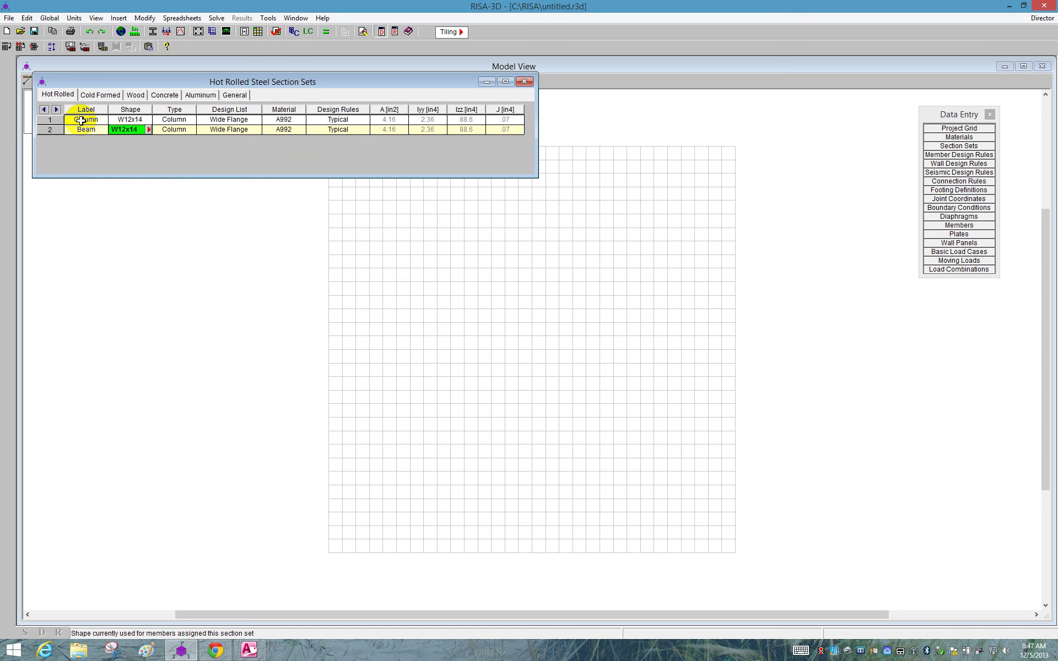
{"action": "left_click", "coordinate": [149, 130]}
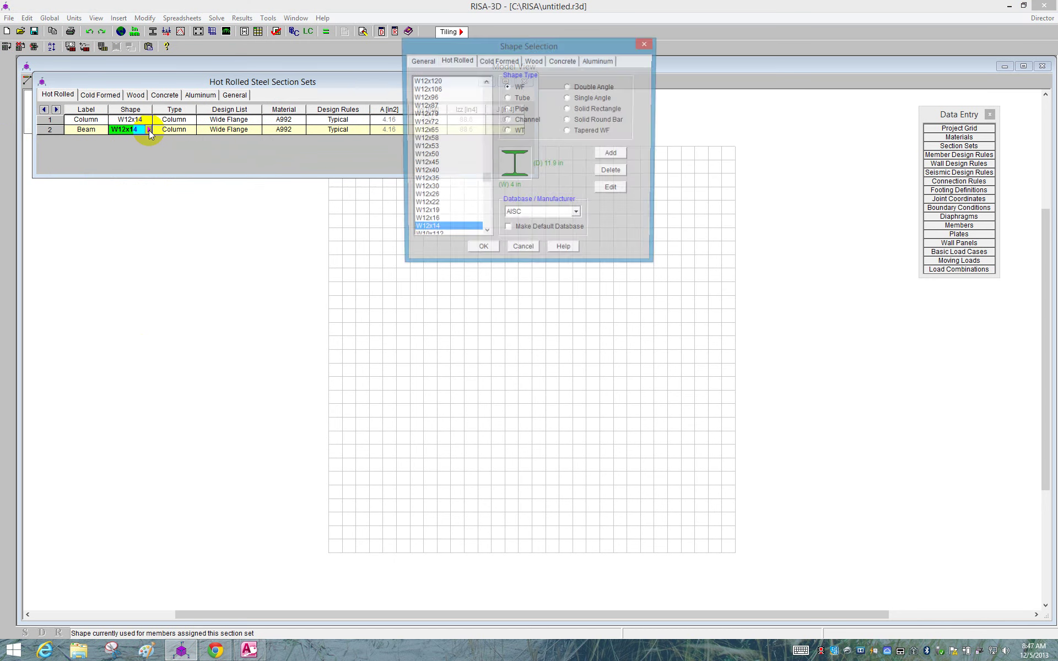
{"action": "left_click", "coordinate": [100, 164]}
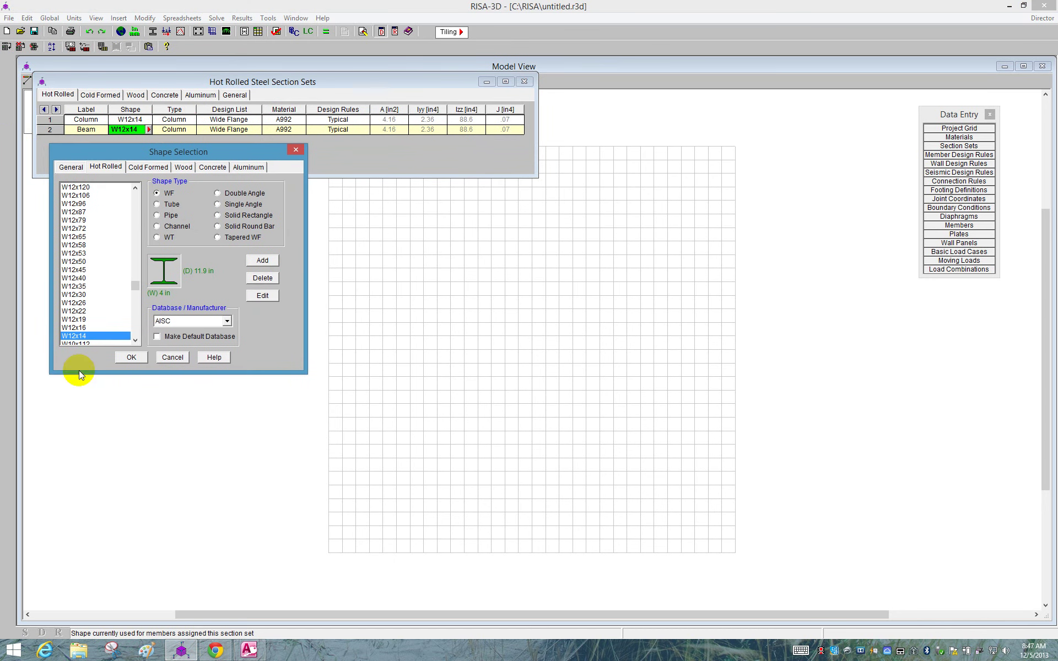
{"action": "scroll", "coordinate": [134, 338], "scroll_direction": "down", "scroll_amount": 6}
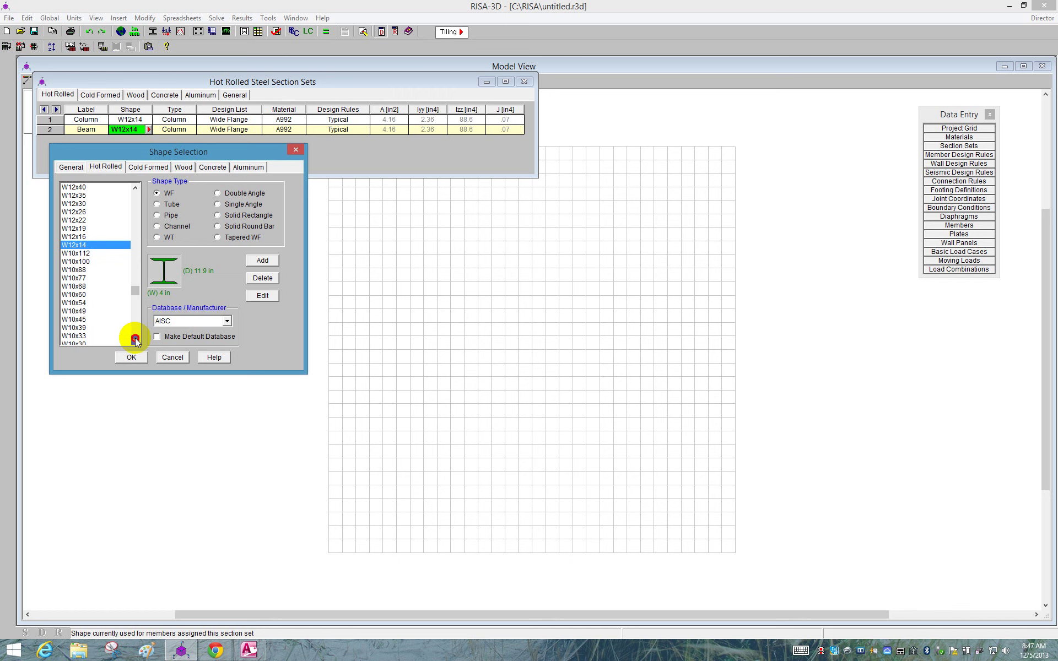
{"action": "left_click", "coordinate": [135, 340]}
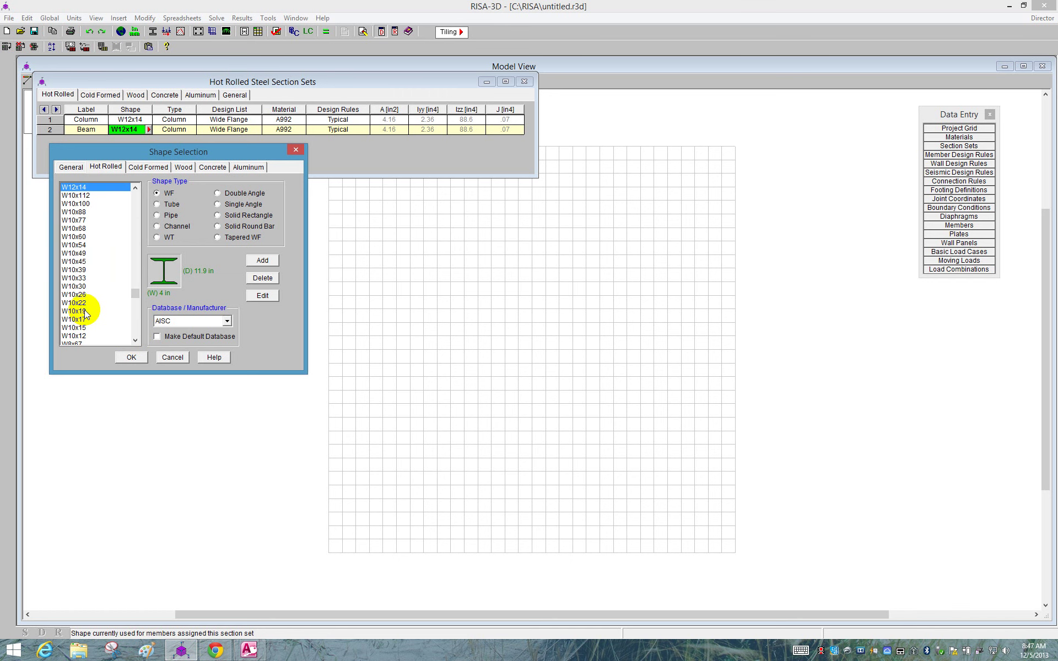
{"action": "left_click", "coordinate": [74, 302]}
{"action": "left_click", "coordinate": [132, 357]}
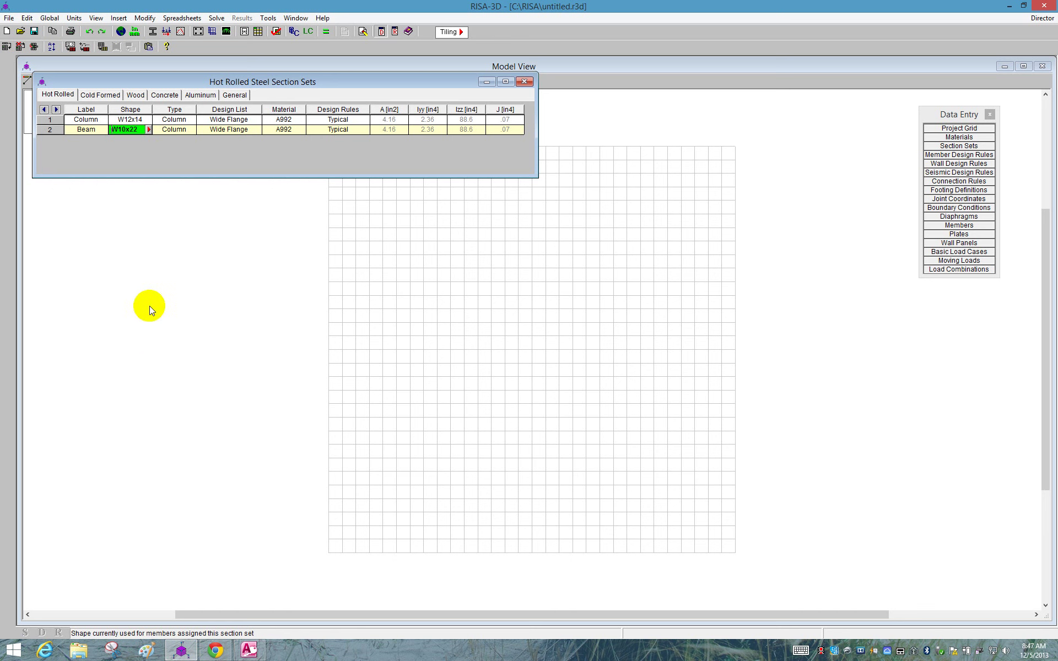
{"action": "left_click", "coordinate": [182, 131]}
{"action": "left_click", "coordinate": [183, 133]}
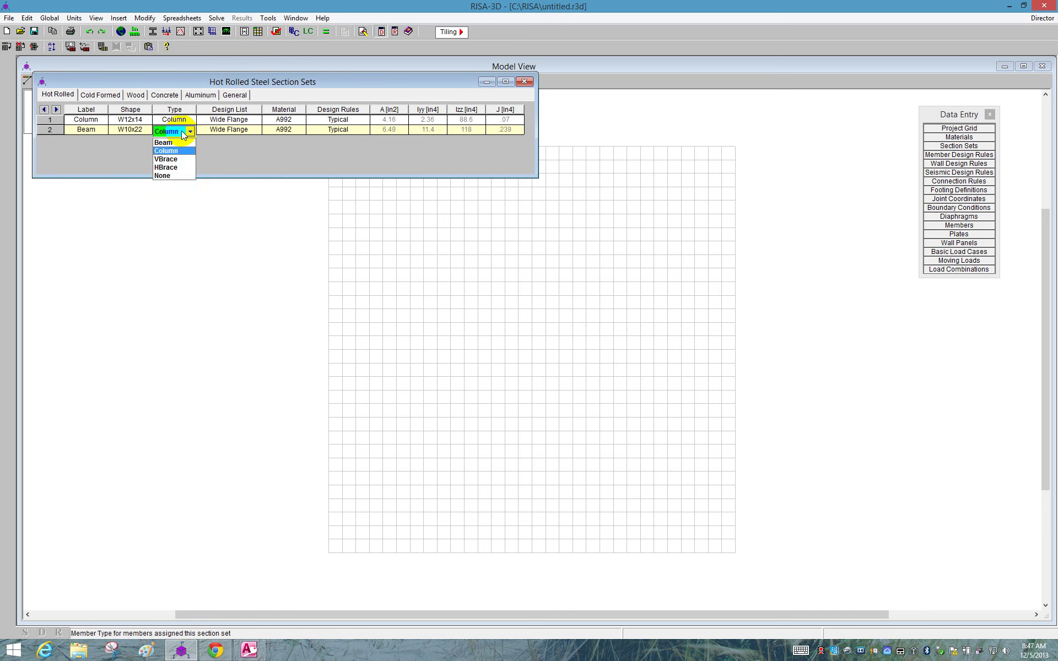
{"action": "left_click", "coordinate": [178, 144]}
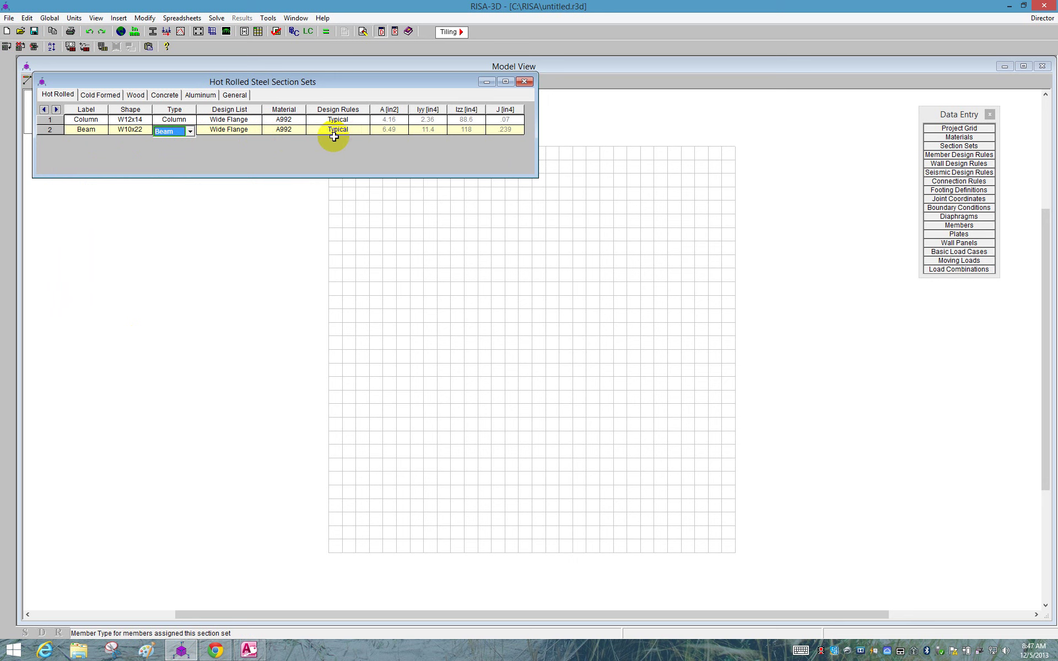
Step: Close the spreadsheet and set up point-to-point member drawing with the Column section set
{"action": "left_click", "coordinate": [526, 83]}
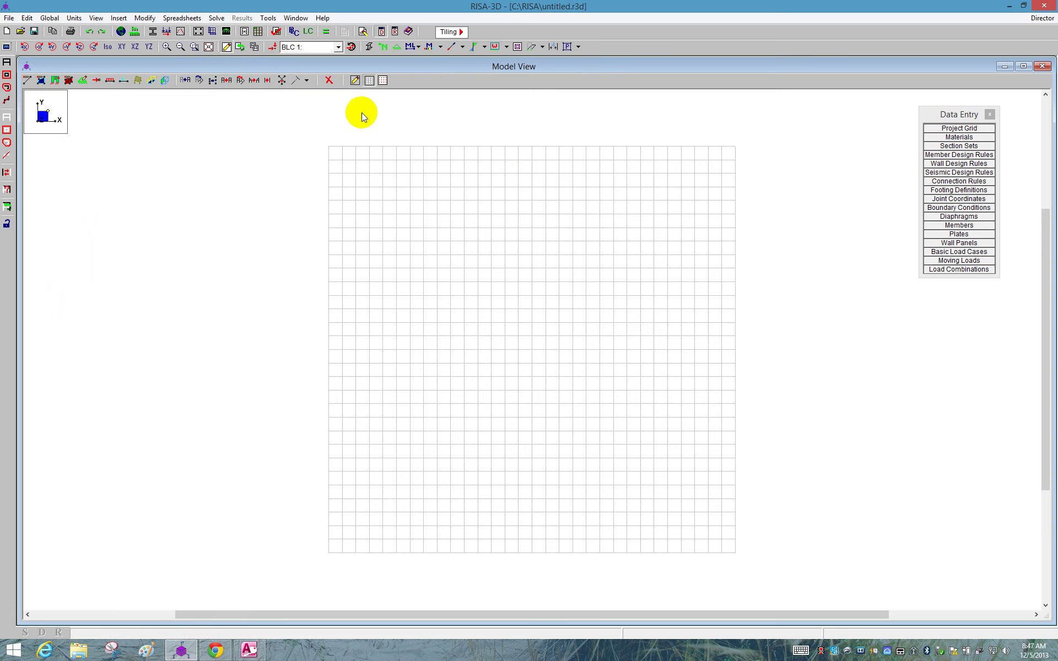
{"action": "left_click", "coordinate": [26, 81]}
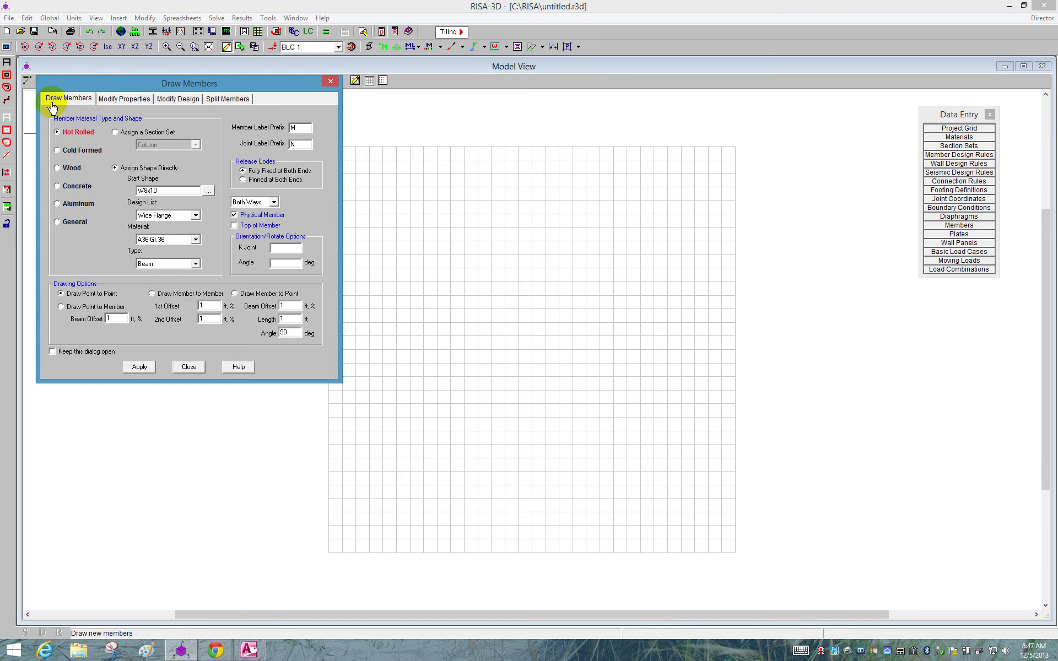
{"action": "left_click", "coordinate": [156, 132]}
{"action": "left_click", "coordinate": [164, 145]}
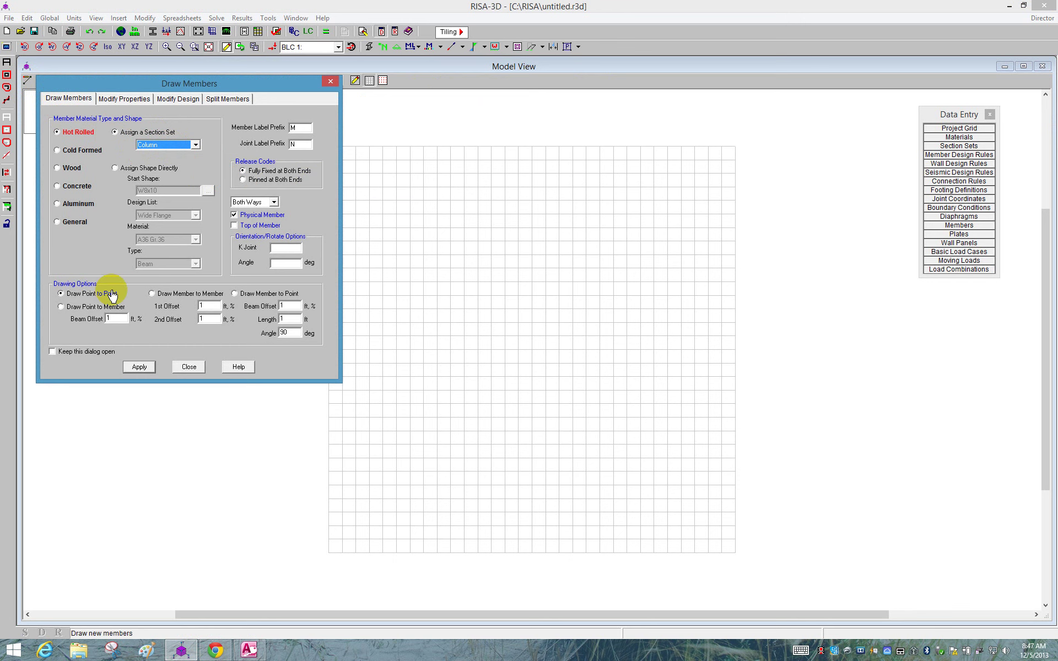
{"action": "left_click", "coordinate": [141, 367]}
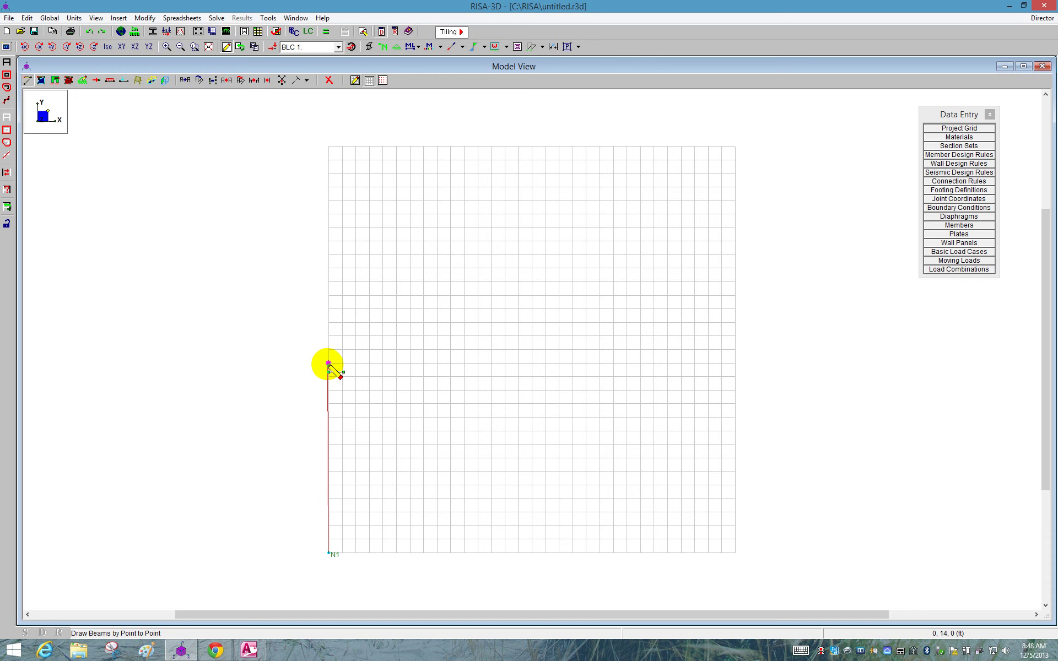
Step: Draw the 14 ft left column N1–N2 and the right column N3–N4 at x = 30 ft
{"action": "left_click", "coordinate": [328, 363]}
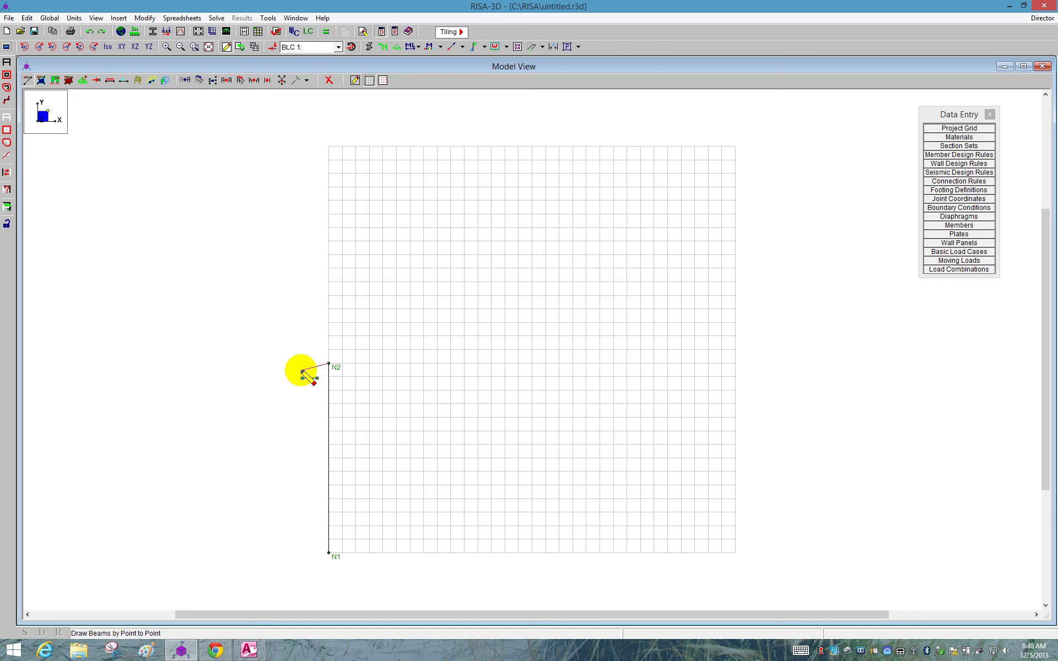
{"action": "right_click", "coordinate": [302, 371]}
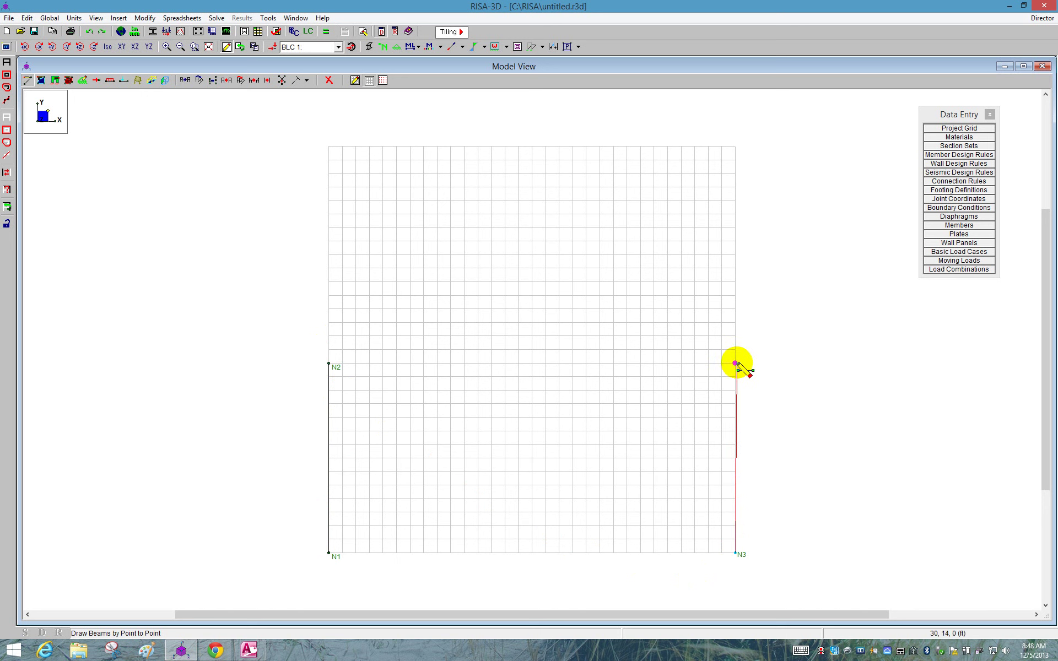
{"action": "left_click", "coordinate": [735, 363]}
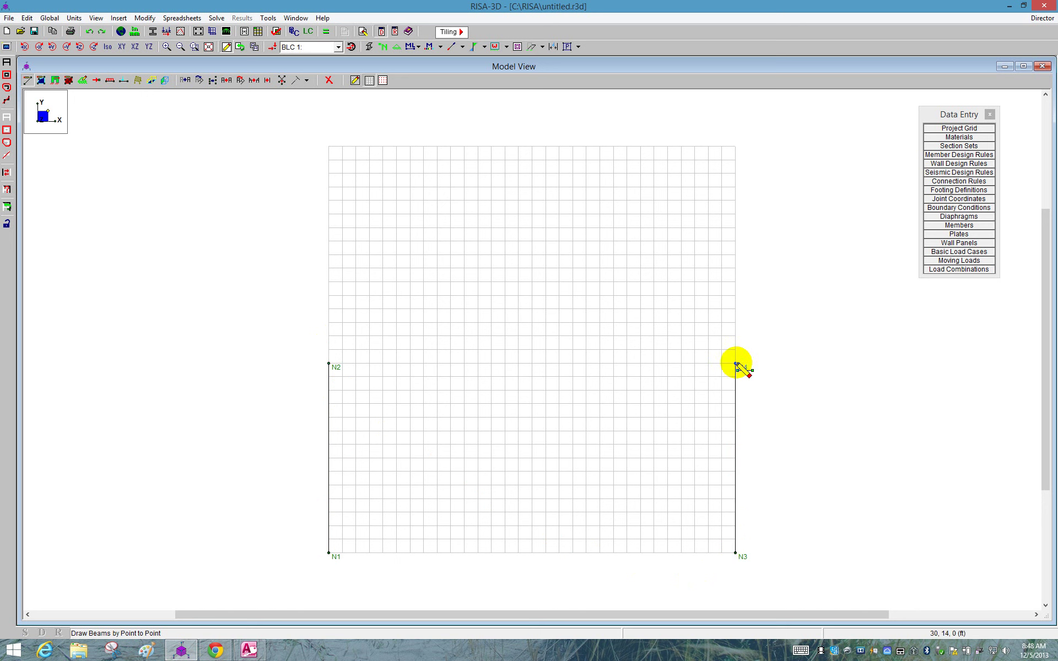
{"action": "right_click", "coordinate": [769, 376]}
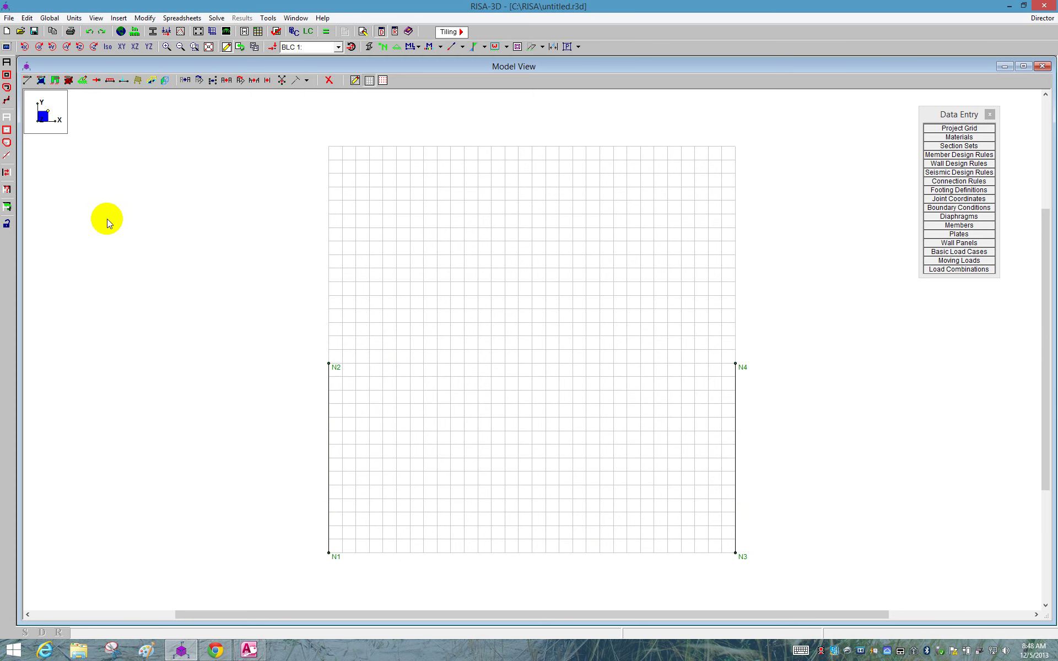
Step: Switch member drawing to the Beam section set
{"action": "left_click", "coordinate": [27, 80]}
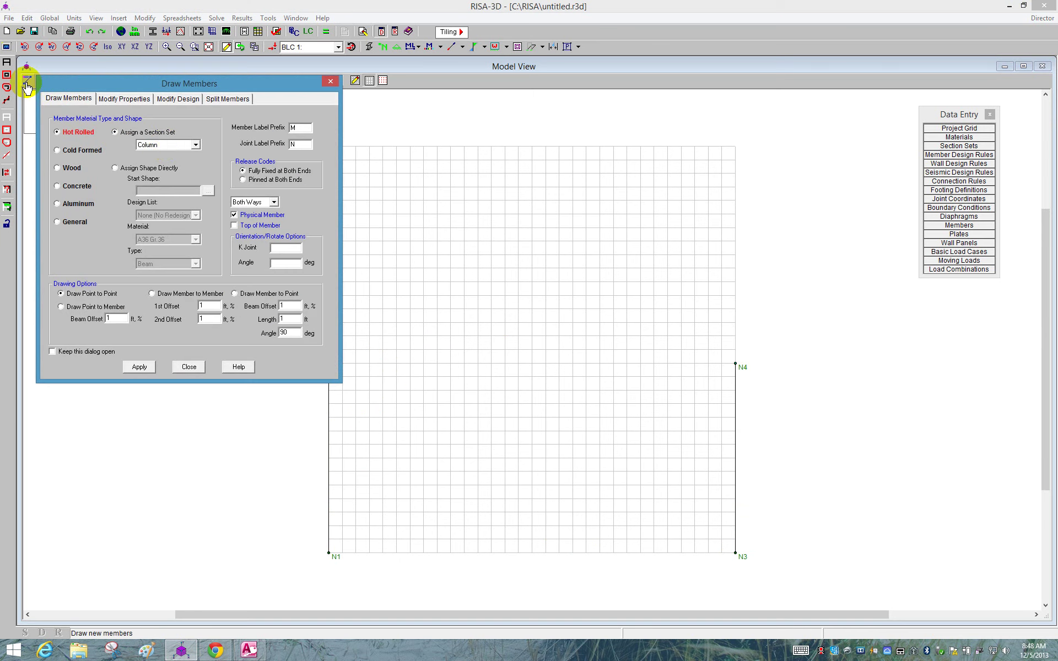
{"action": "left_click", "coordinate": [166, 145]}
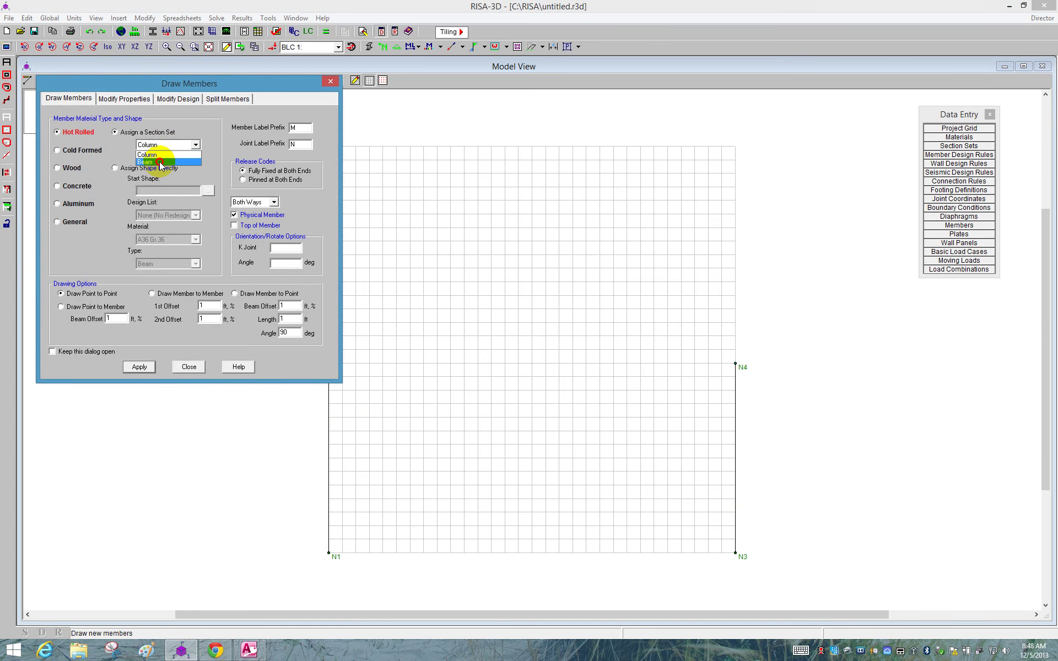
{"action": "left_click", "coordinate": [160, 163]}
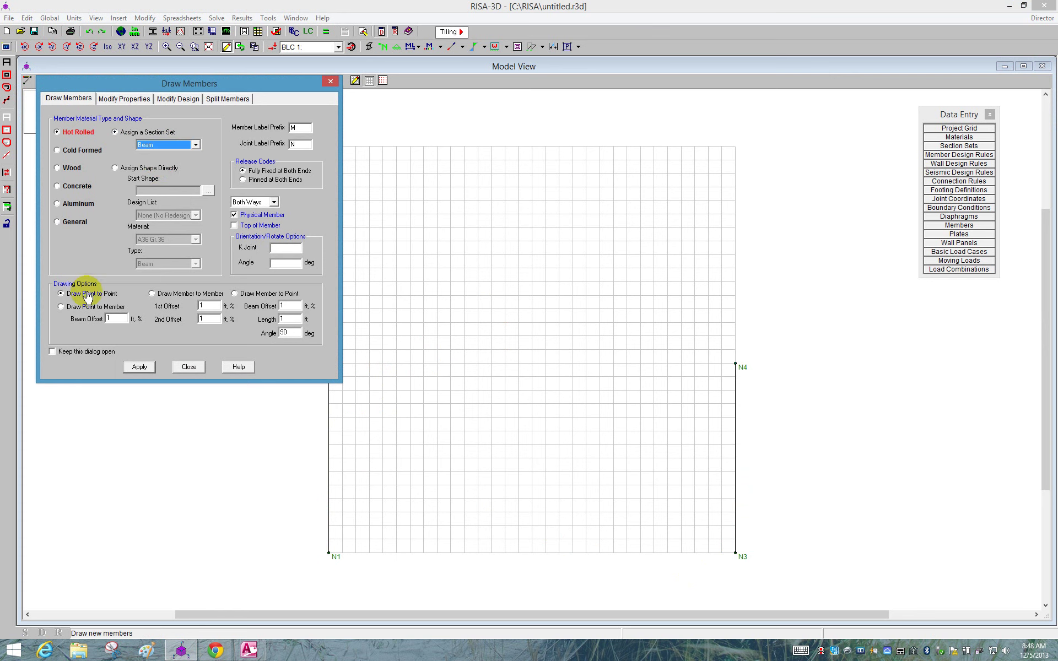
{"action": "left_click", "coordinate": [139, 367]}
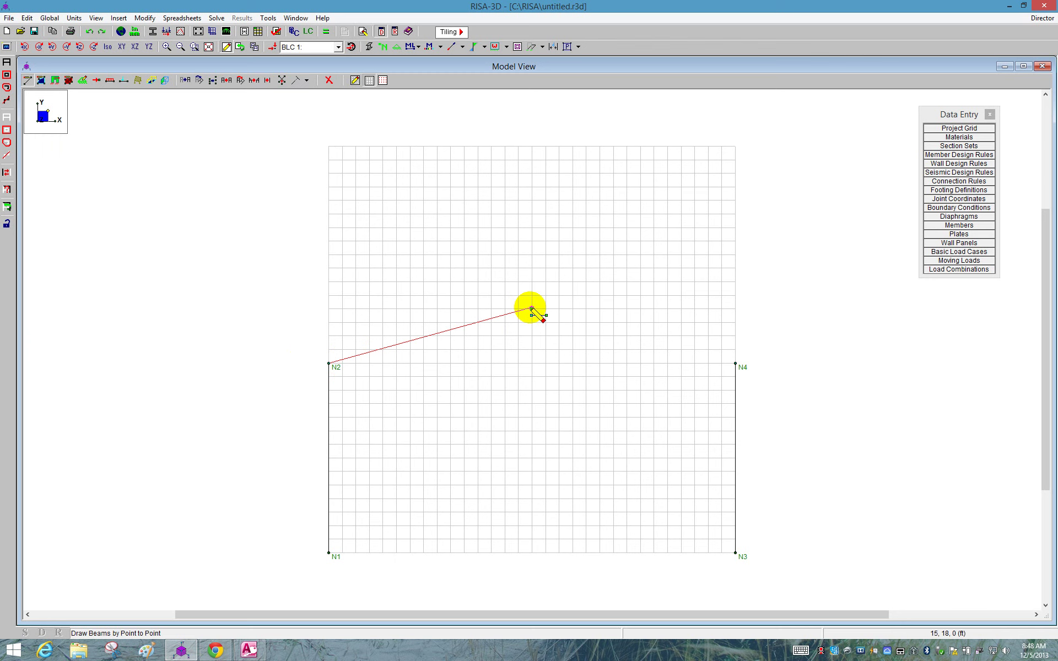
Step: Draw rafters from N2 up to ridge joint N5 at (15,18,0) and down to N4
{"action": "left_click", "coordinate": [531, 309]}
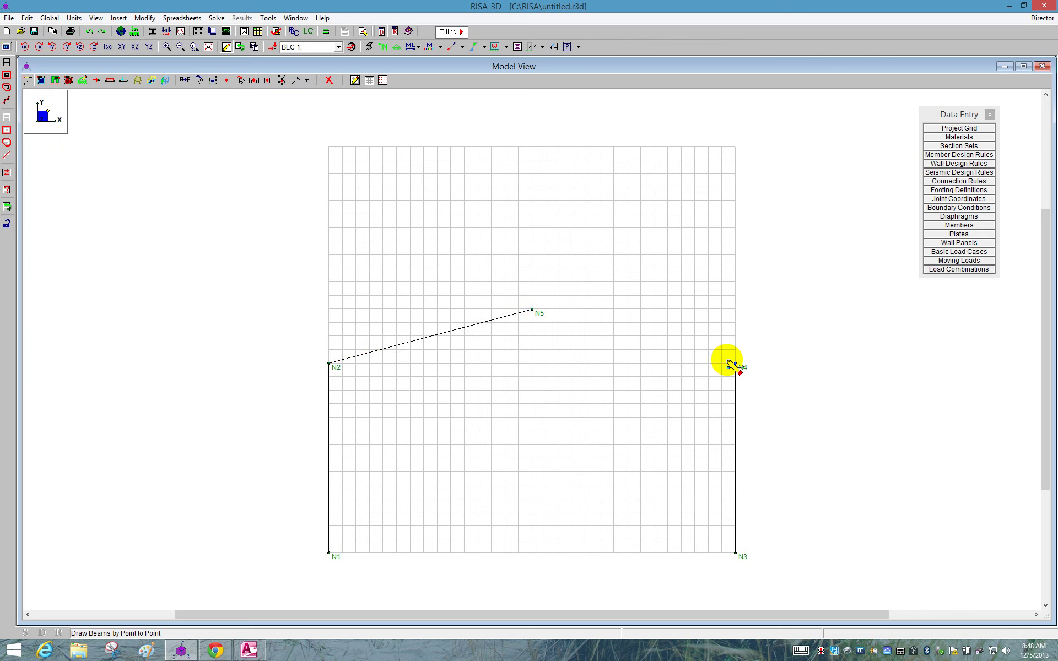
{"action": "left_click", "coordinate": [735, 363]}
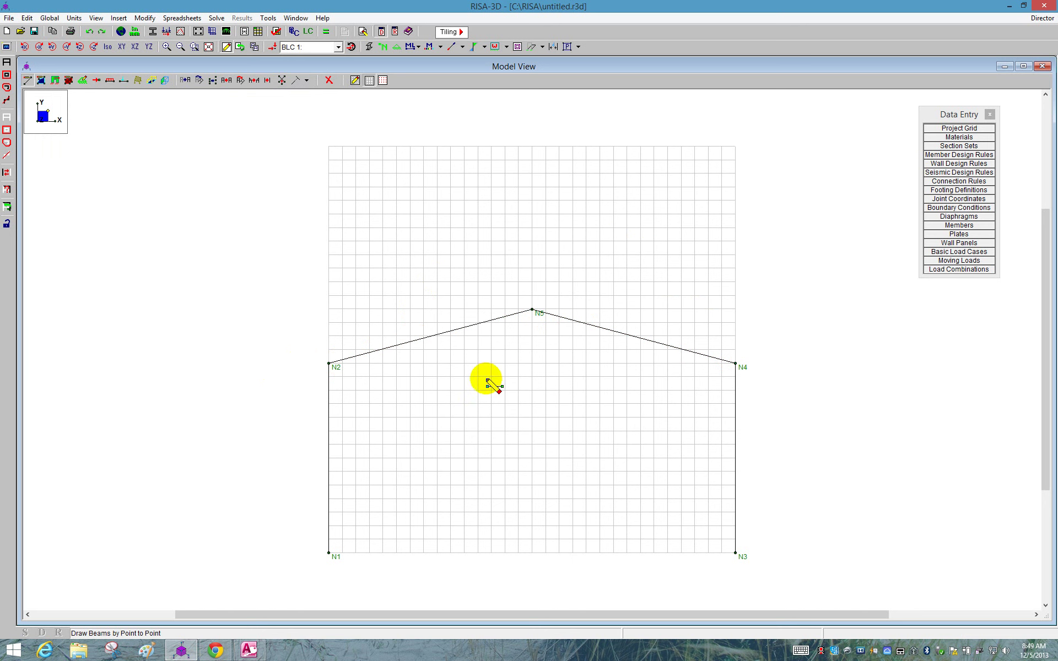
{"action": "right_click", "coordinate": [808, 446]}
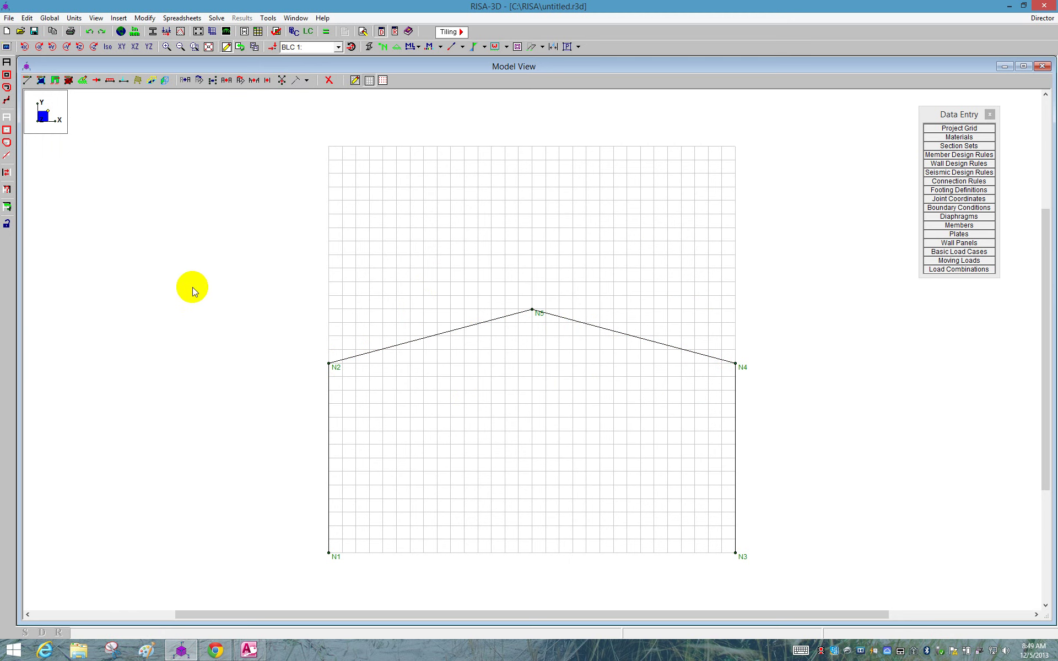
Step: Fix joints N1 and N3 in all directions and colour the members by section set
{"action": "left_click", "coordinate": [82, 83]}
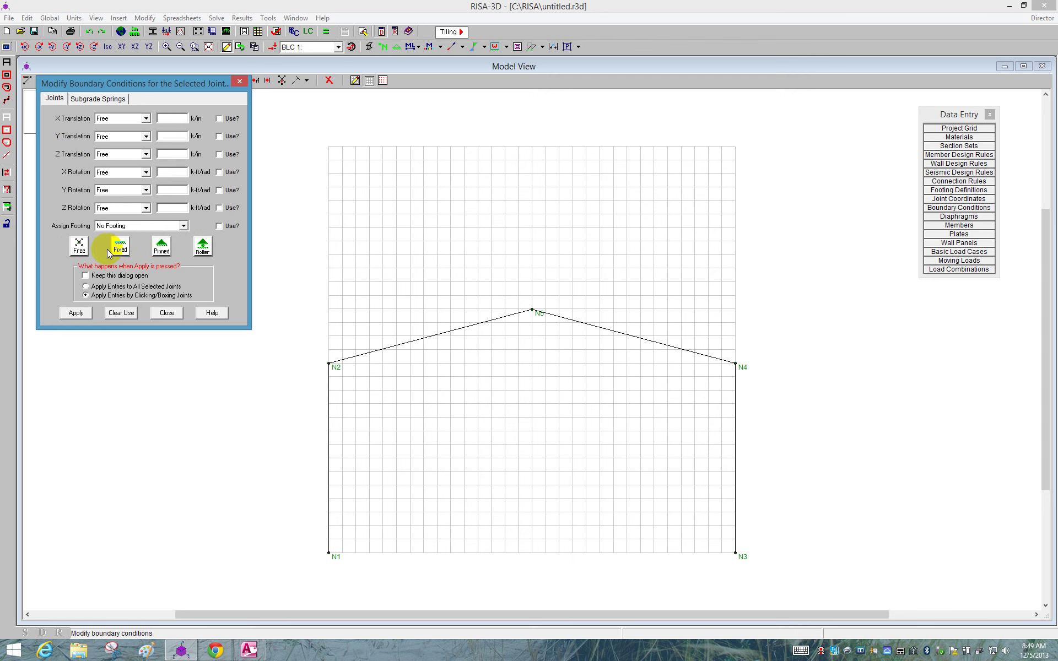
{"action": "left_click", "coordinate": [119, 250]}
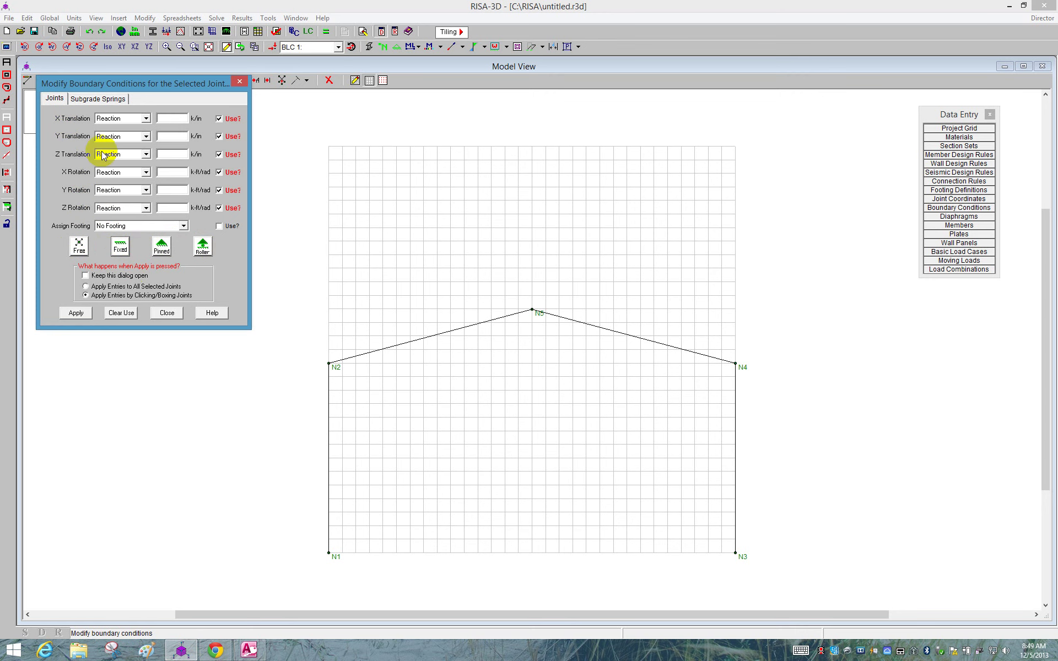
{"action": "left_click", "coordinate": [74, 313]}
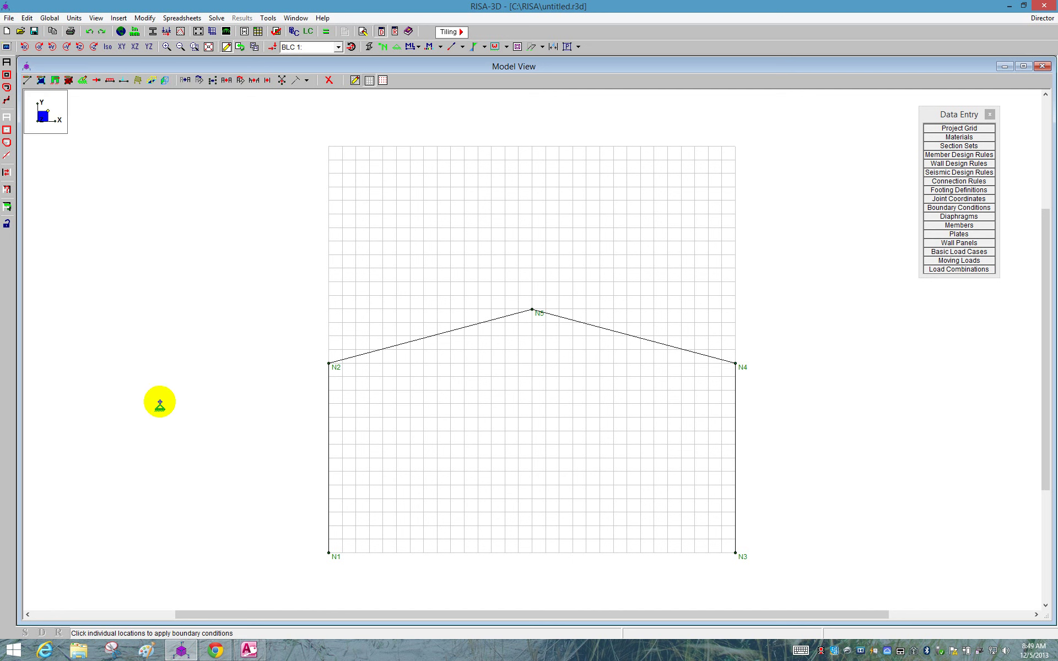
{"action": "left_click_drag", "start_coordinate": [304, 542], "coordinate": [349, 572]}
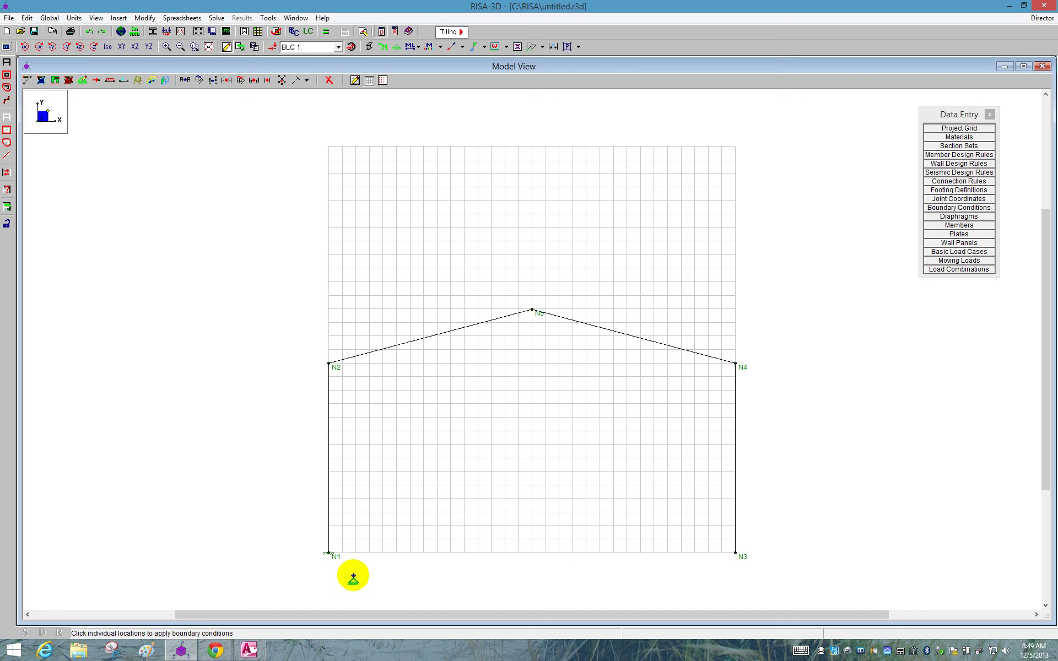
{"action": "left_click", "coordinate": [737, 553]}
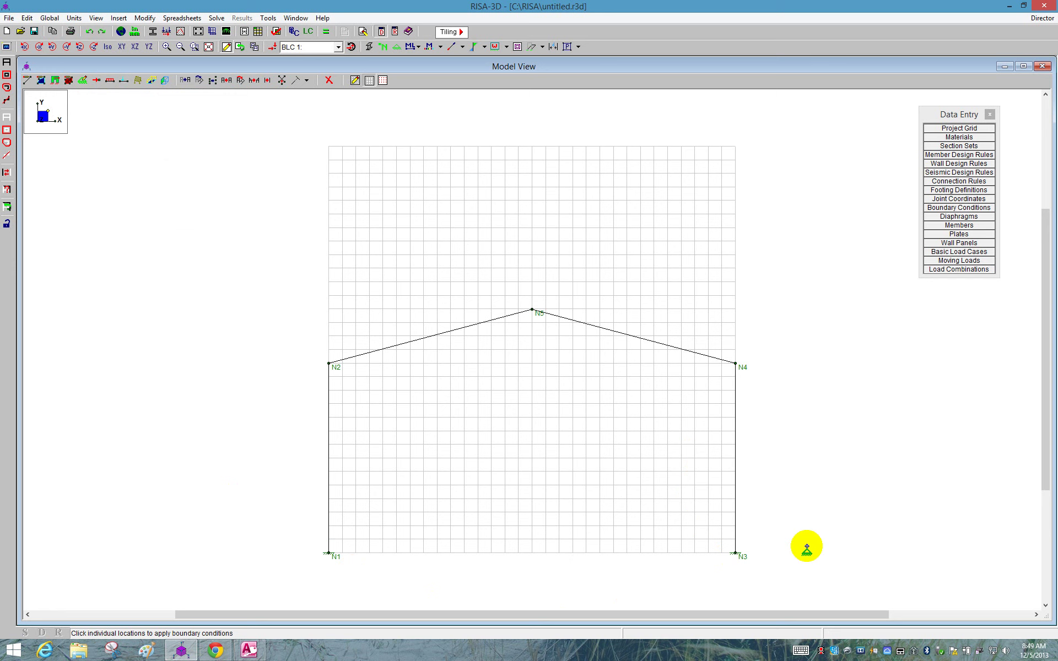
{"action": "right_click", "coordinate": [807, 549]}
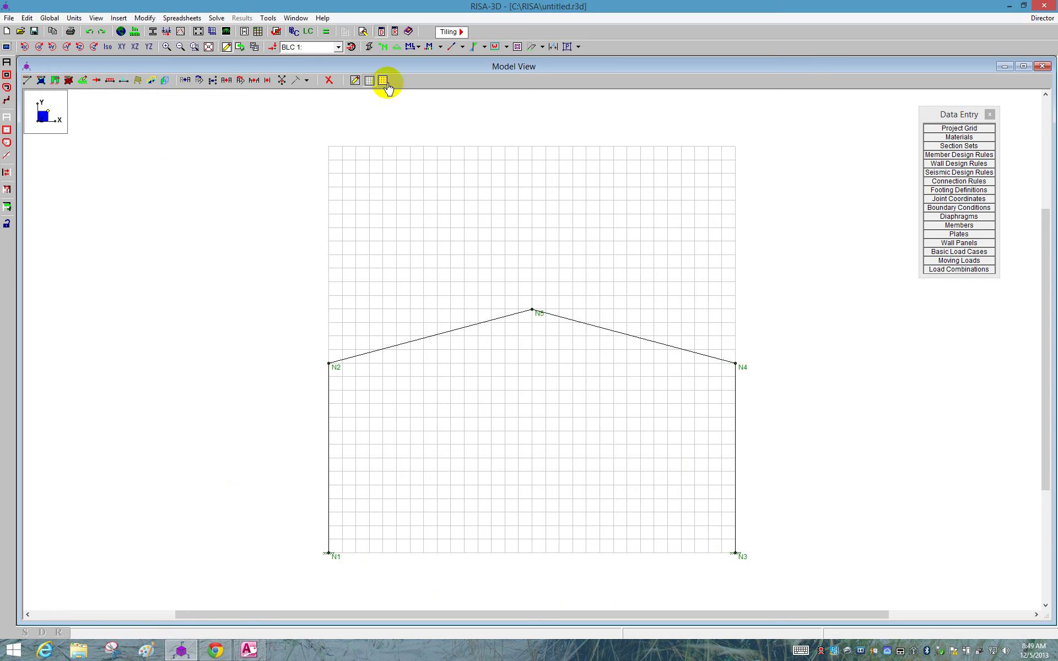
{"action": "left_click", "coordinate": [369, 47]}
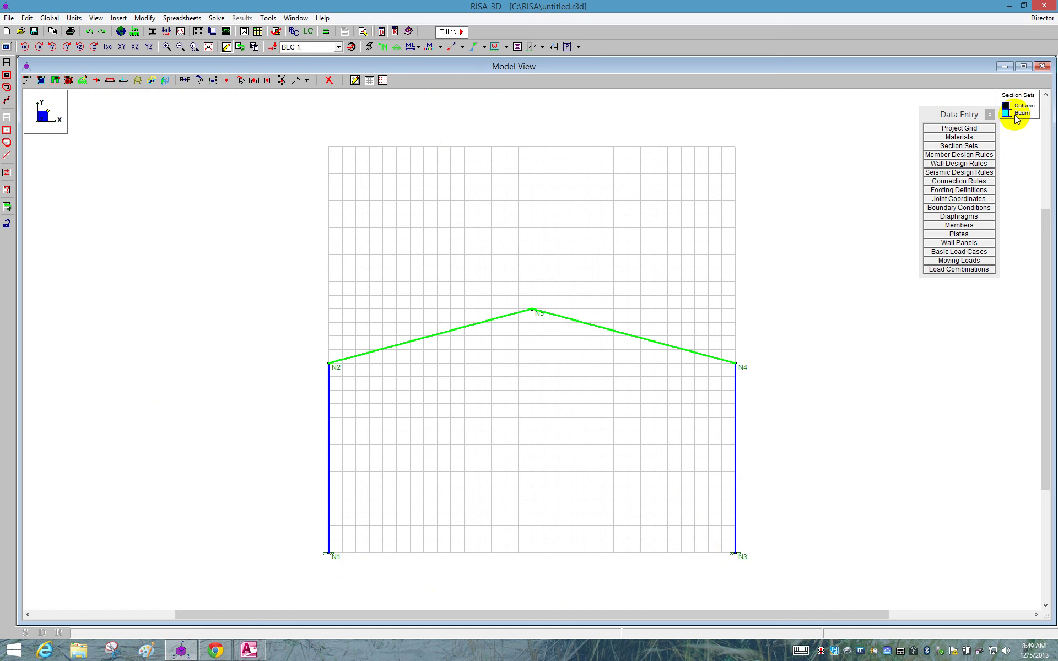
Step: Render members as section shapes, check the isometric view, then return to the XY elevation
{"action": "left_click", "coordinate": [370, 47]}
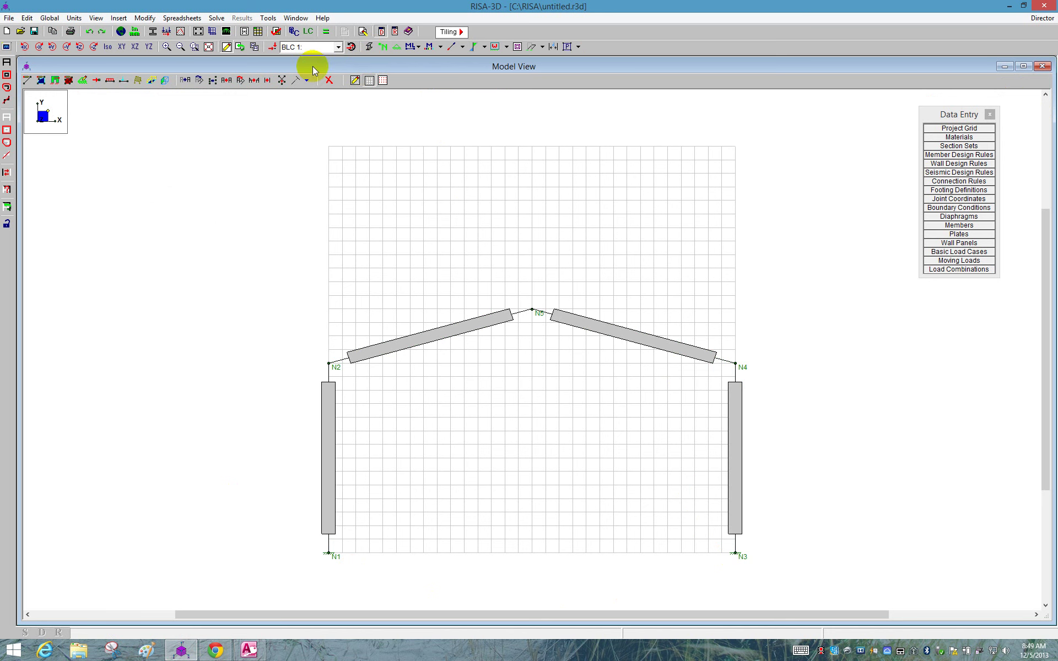
{"action": "left_click", "coordinate": [108, 47]}
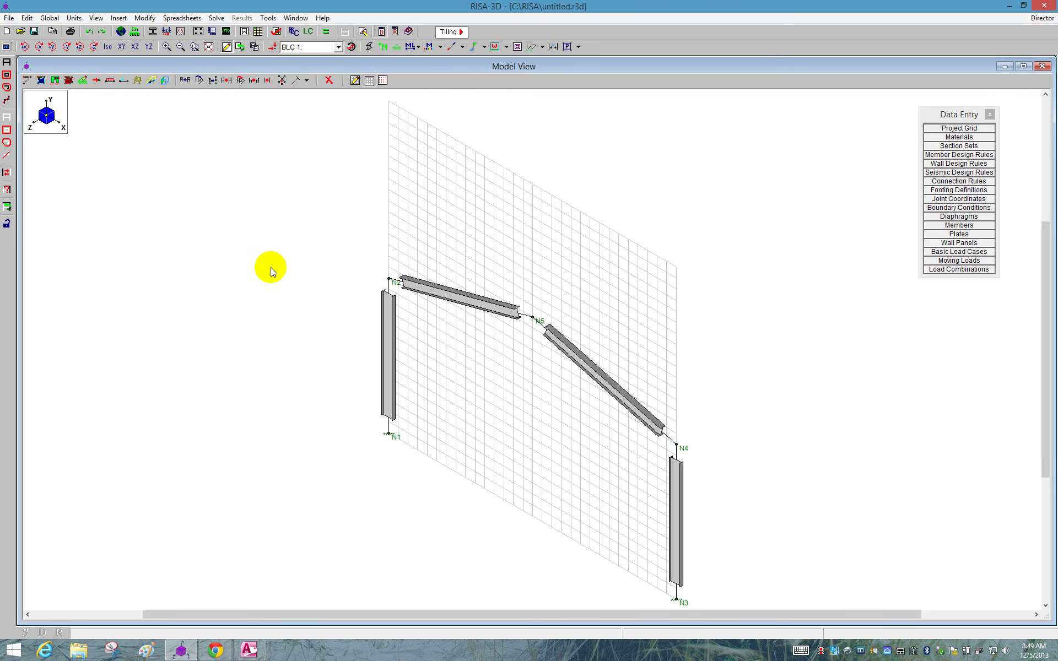
{"action": "left_click", "coordinate": [121, 48]}
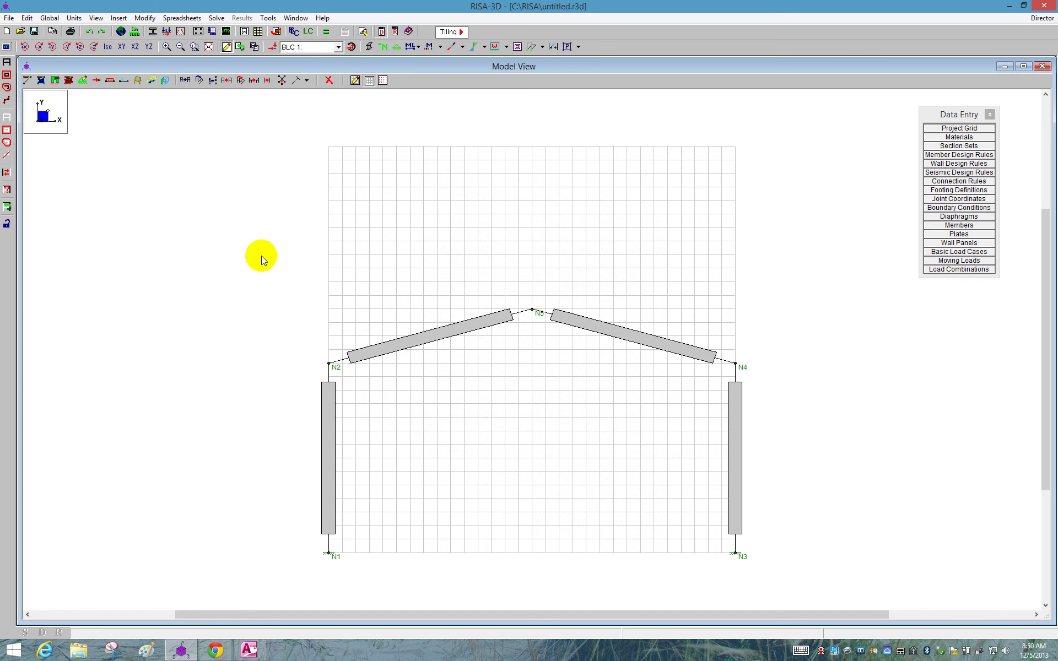
Step: Create the Dead Load case in category DL with a Y gravity factor of -1
{"action": "left_click", "coordinate": [954, 253]}
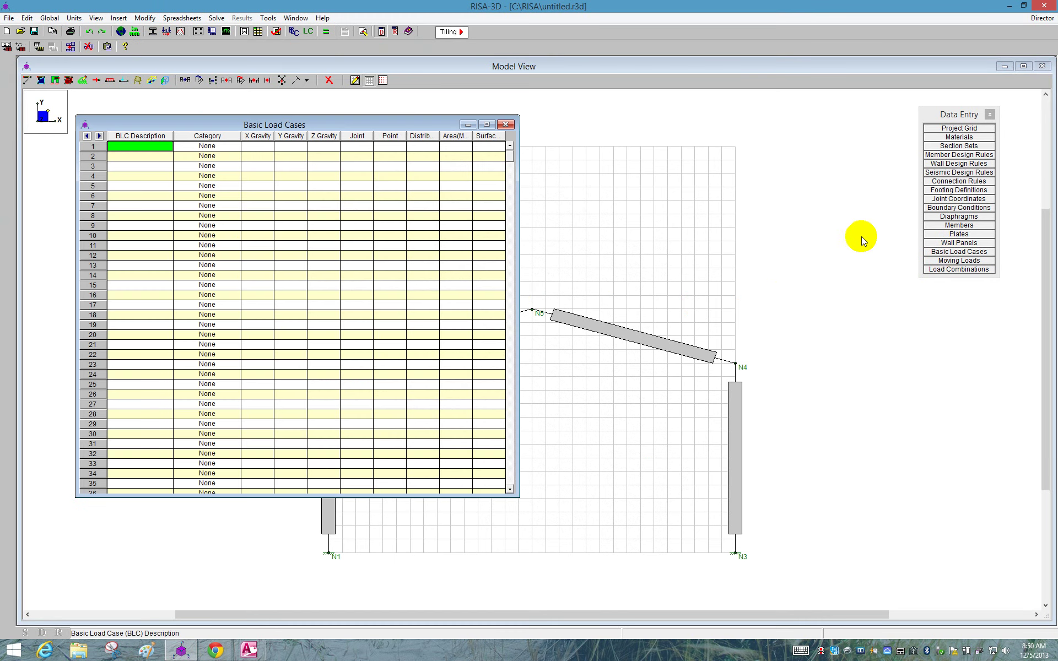
{"action": "left_click", "coordinate": [136, 142]}
{"action": "type", "text": "D"}
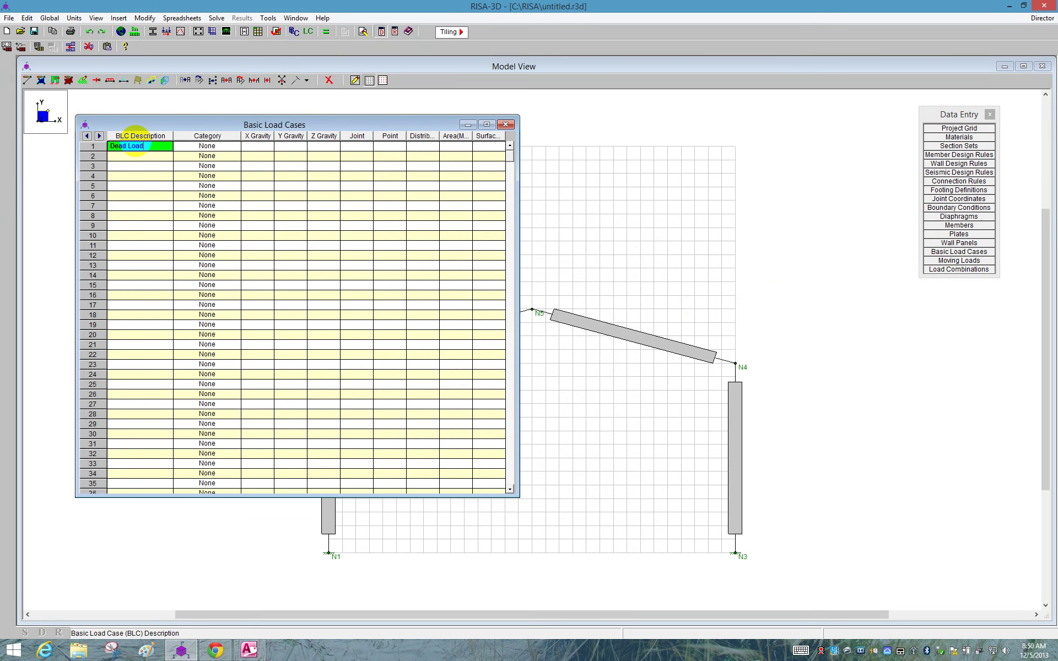
{"action": "type", "text": "ead Load"}
{"action": "key", "text": "Return"}
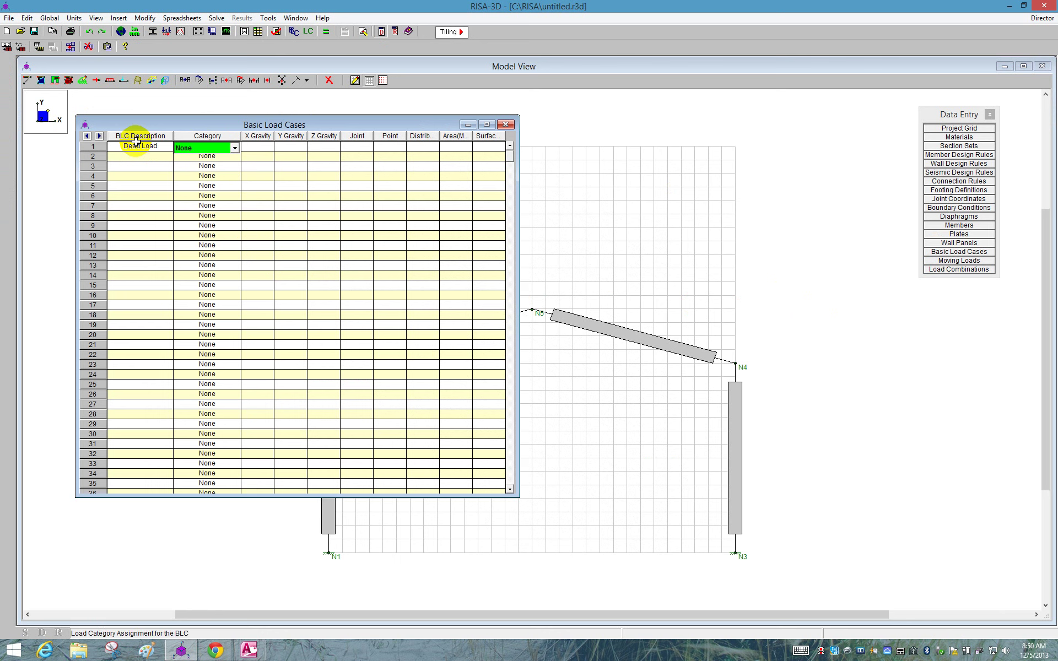
{"action": "left_click", "coordinate": [233, 149]}
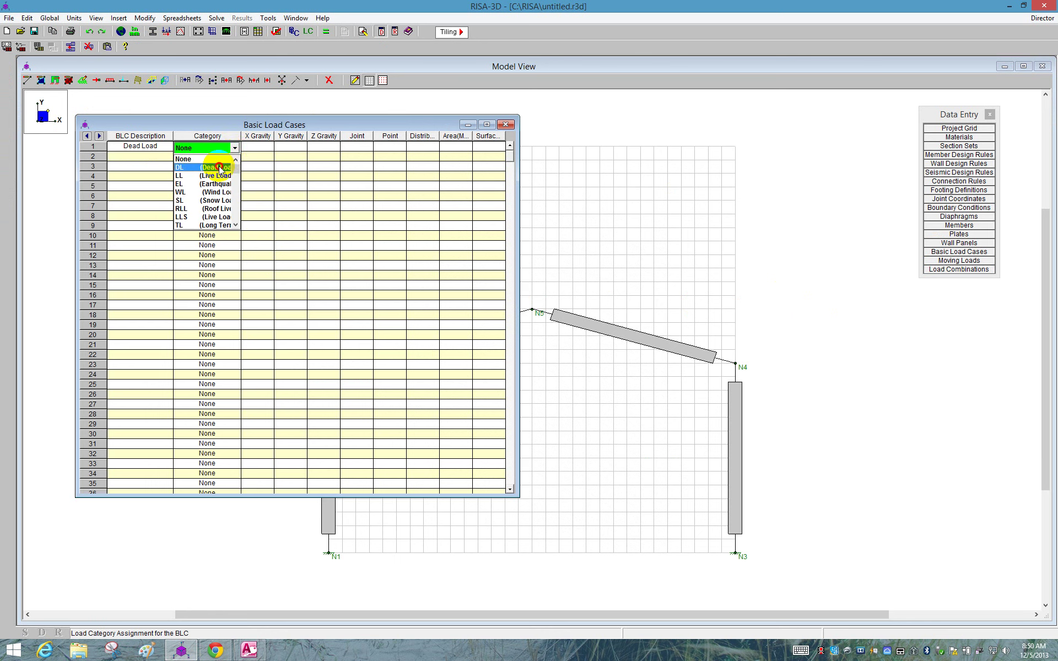
{"action": "left_click", "coordinate": [219, 167]}
{"action": "left_click", "coordinate": [288, 146]}
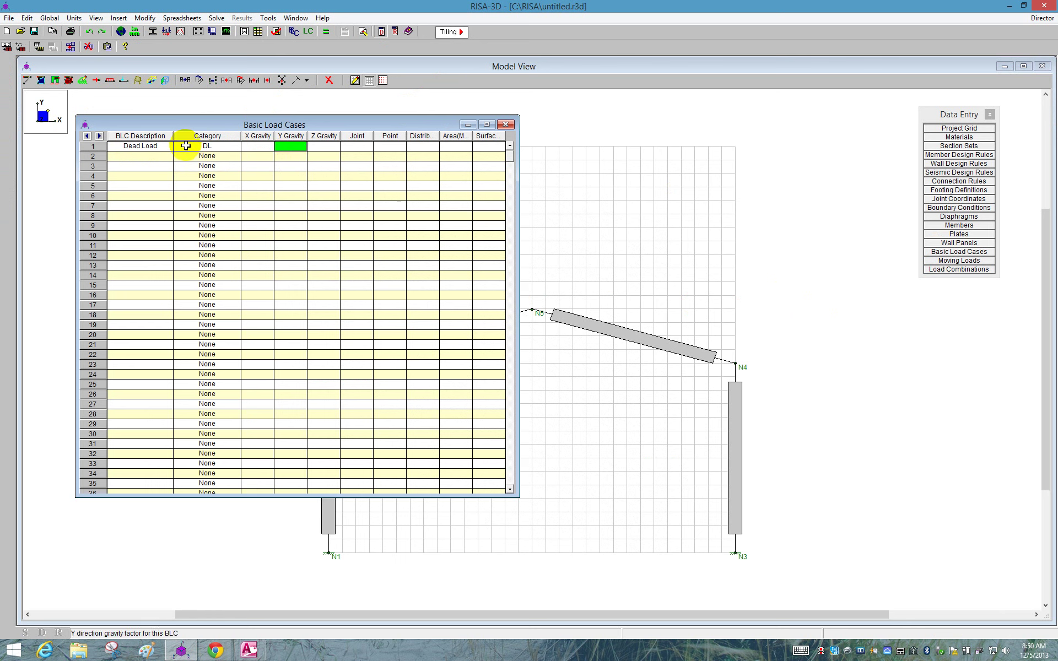
{"action": "left_click", "coordinate": [288, 147]}
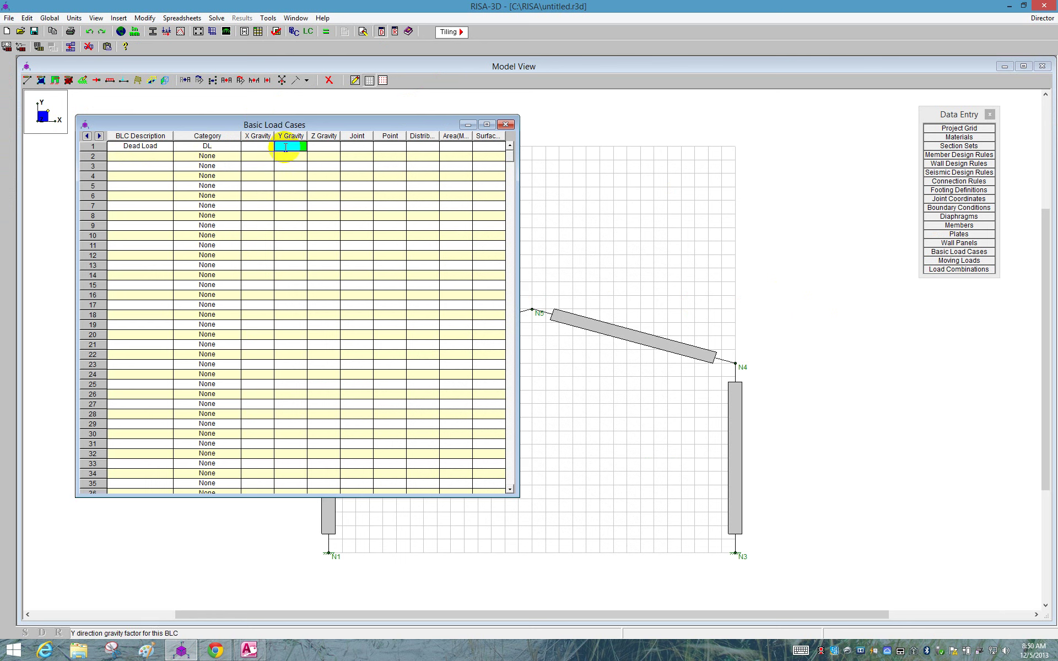
{"action": "key", "text": "Return"}
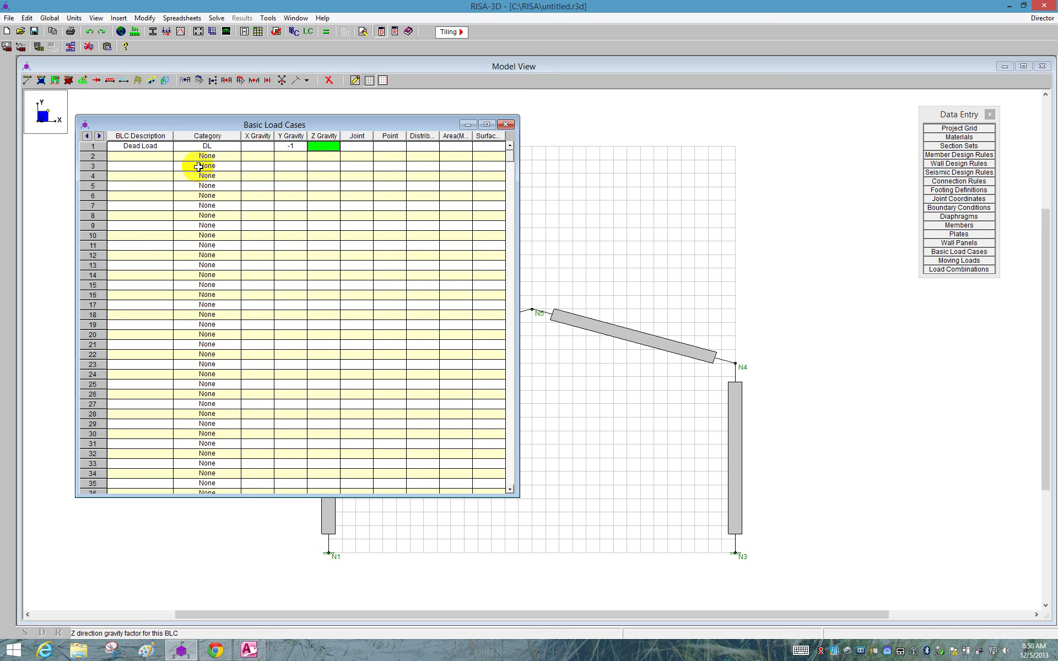
Step: Name the second load case Live Load with category LL and close the sheet
{"action": "left_click", "coordinate": [147, 158]}
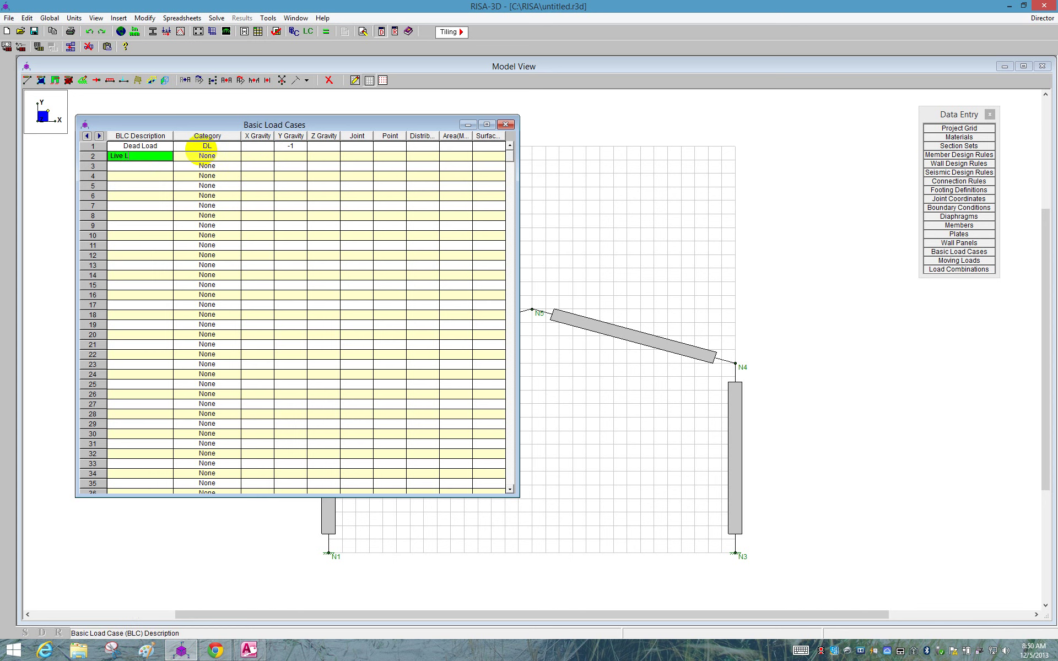
{"action": "left_click", "coordinate": [207, 156]}
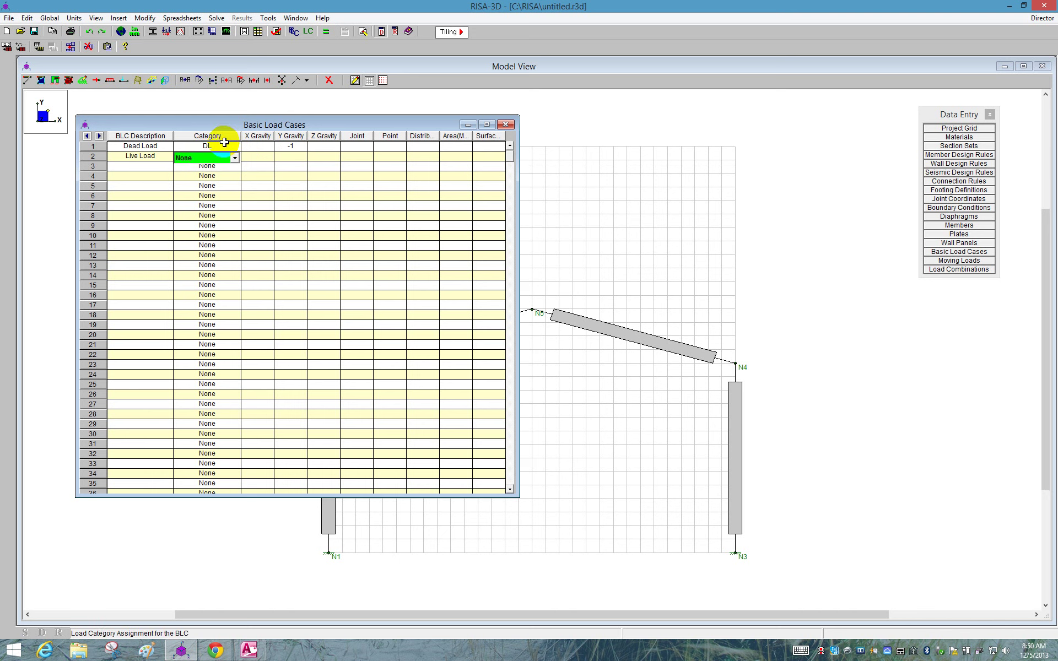
{"action": "left_click", "coordinate": [209, 159]}
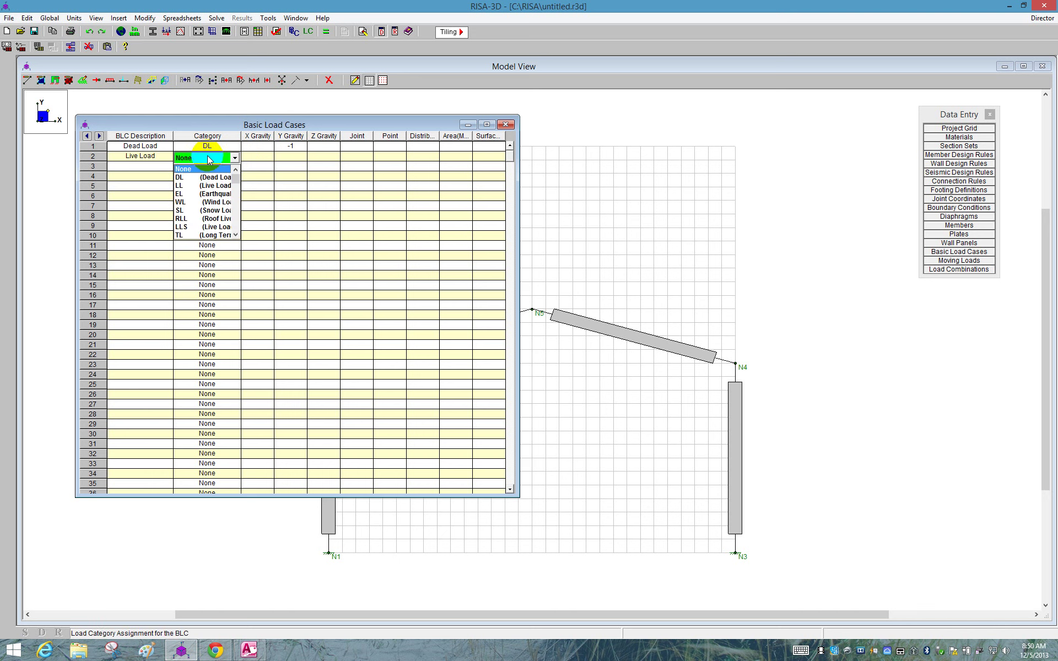
{"action": "left_click", "coordinate": [200, 186]}
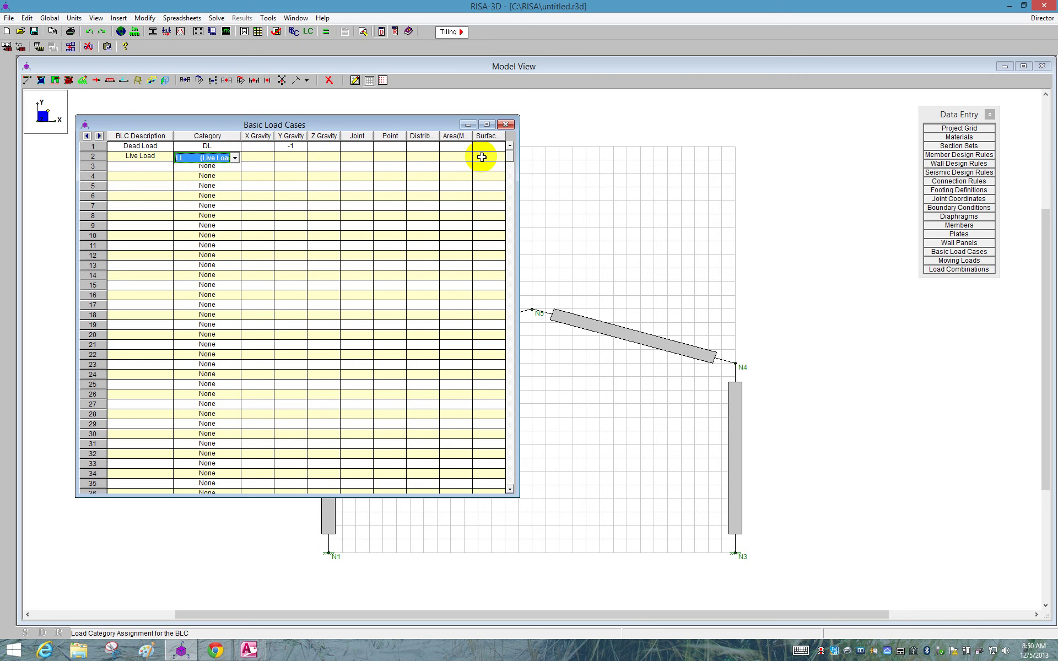
{"action": "left_click", "coordinate": [506, 125]}
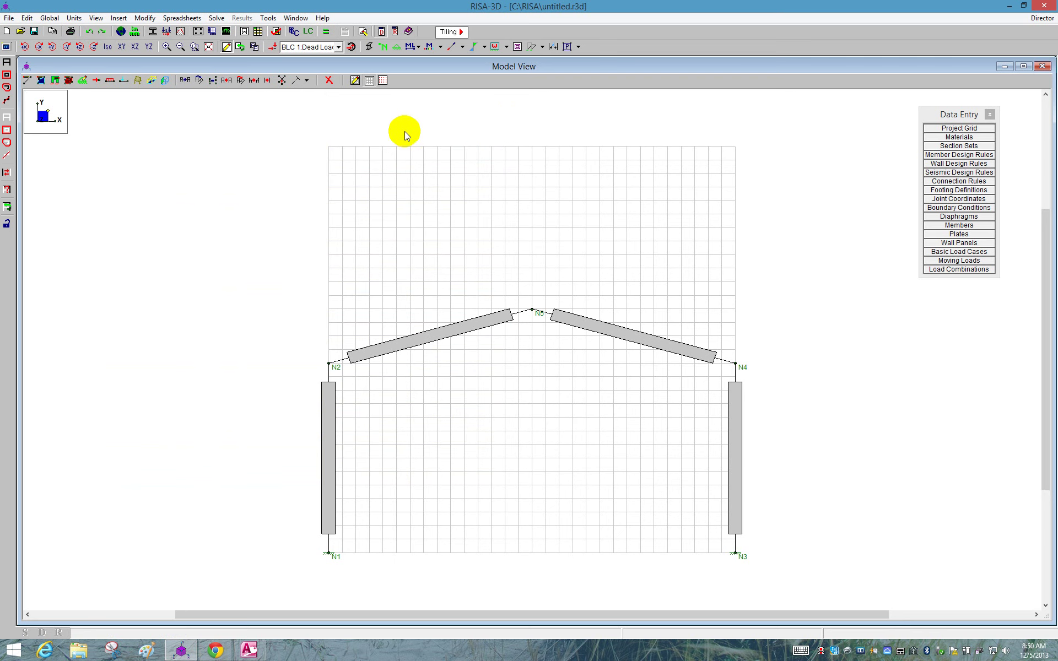
Step: Set up a global Y distributed load of -.1 k/ft in the Live Load case
{"action": "left_click", "coordinate": [109, 83]}
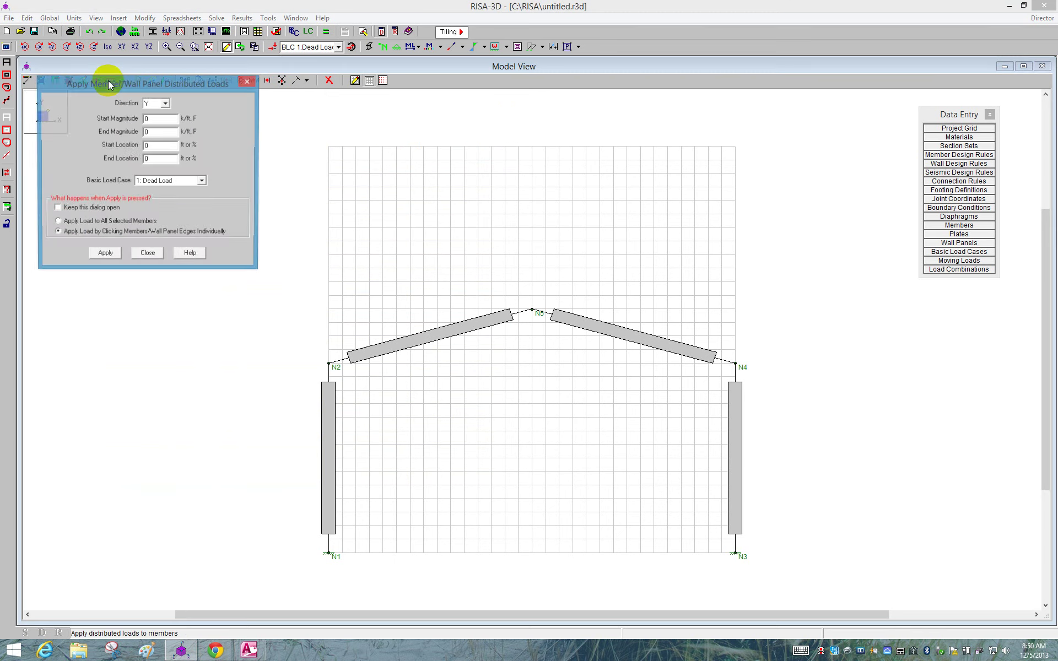
{"action": "left_click_drag", "start_coordinate": [146, 83], "coordinate": [183, 127]}
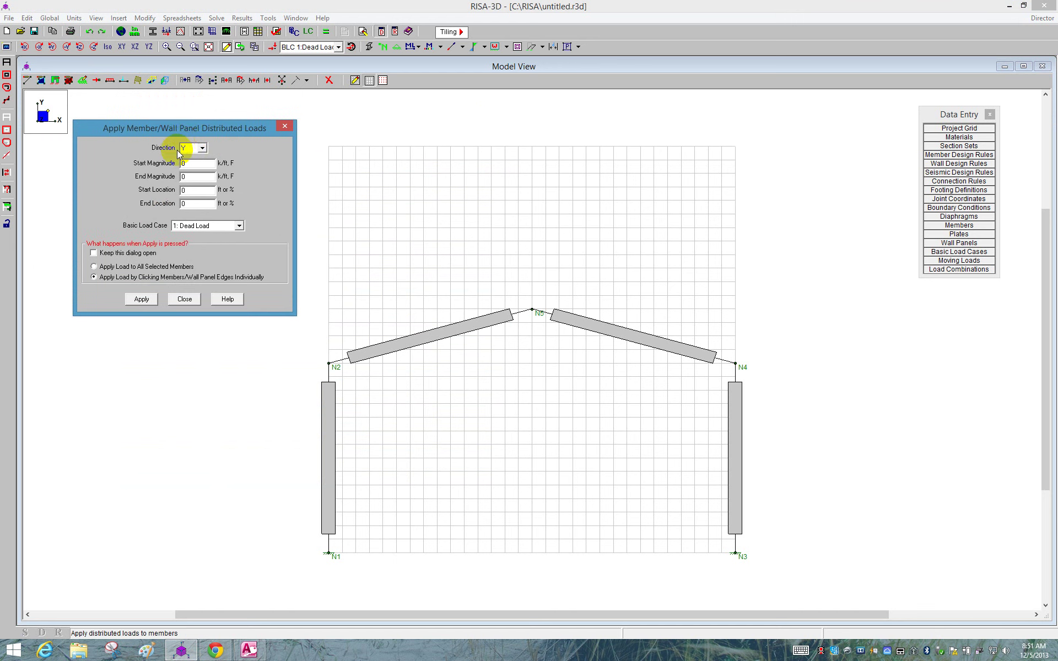
{"action": "left_click", "coordinate": [193, 148]}
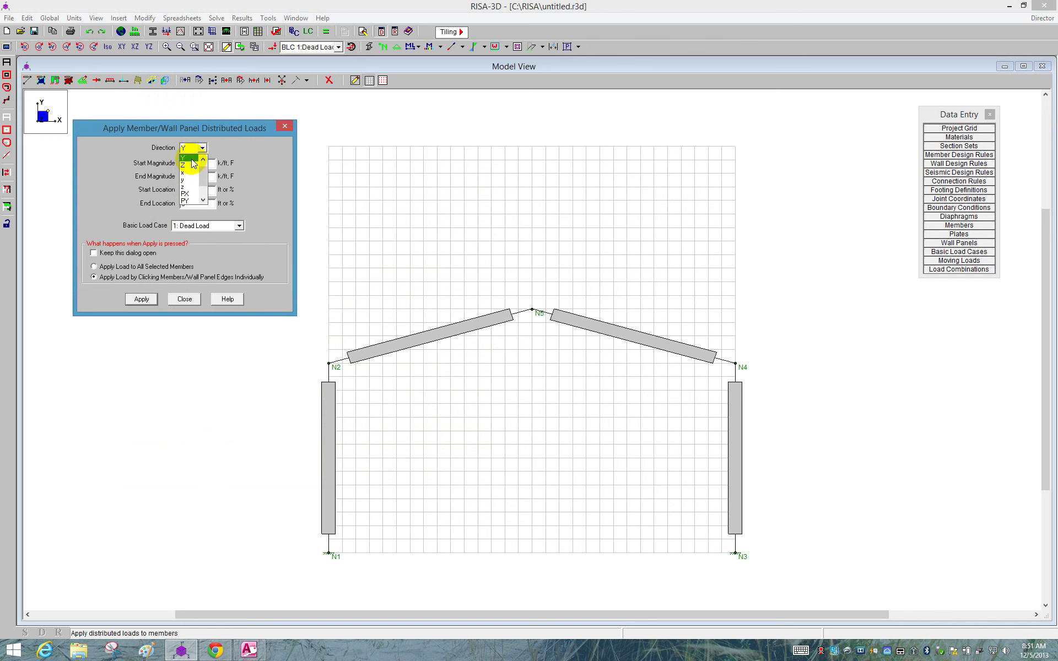
{"action": "left_click", "coordinate": [190, 159]}
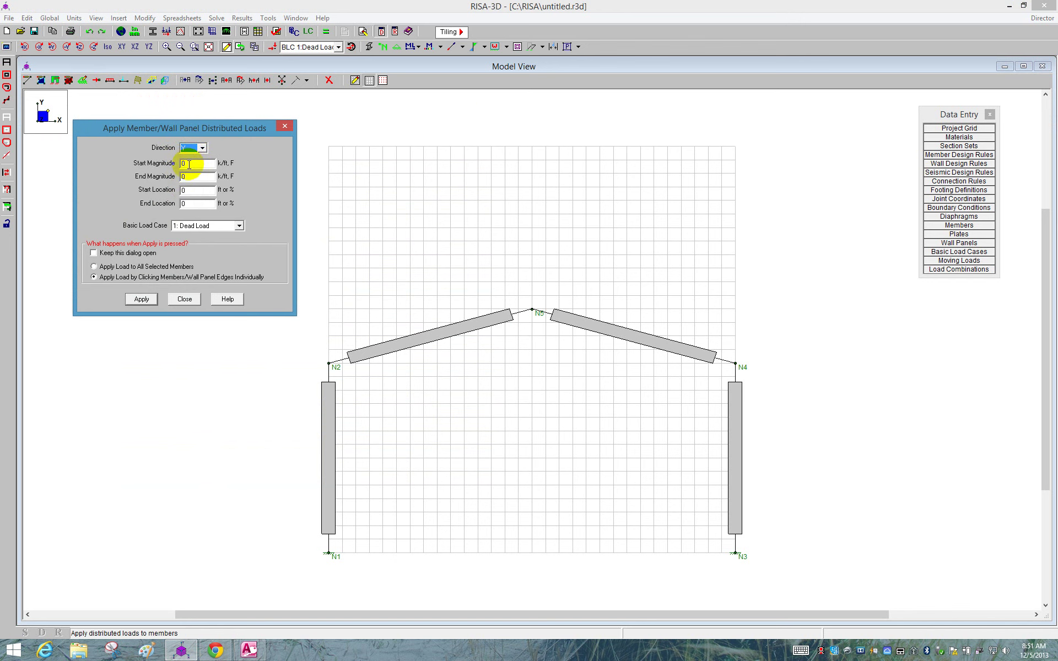
{"action": "double_click", "coordinate": [189, 163]}
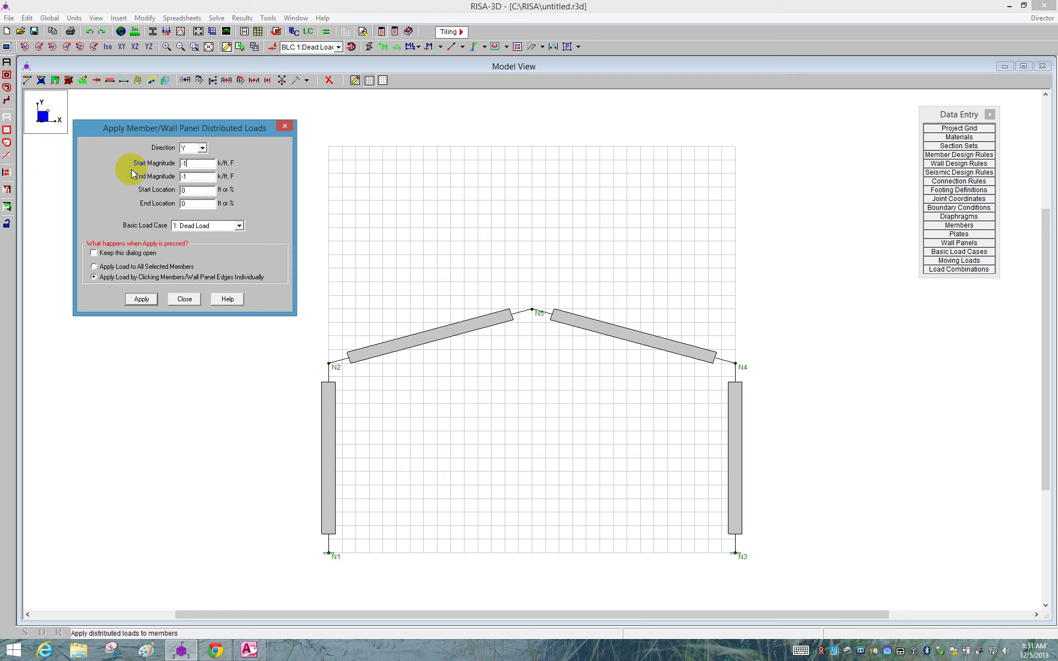
{"action": "type", "text": "-1"}
{"action": "key", "text": "Left"}
{"action": "type", "text": "."}
{"action": "left_click", "coordinate": [213, 228]}
{"action": "left_click", "coordinate": [201, 245]}
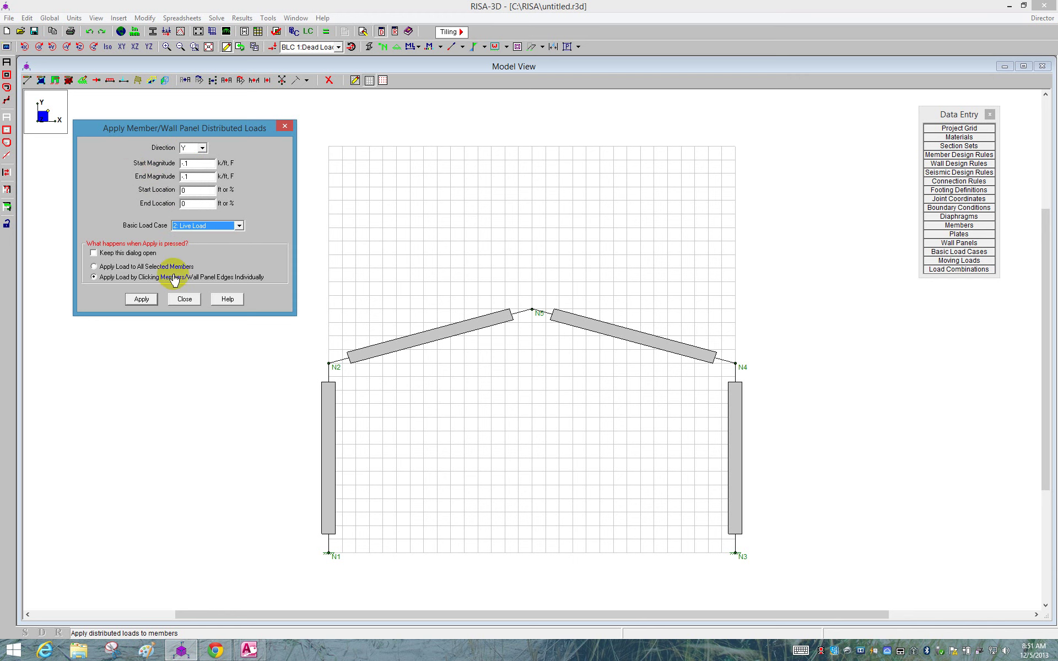
{"action": "left_click", "coordinate": [143, 298]}
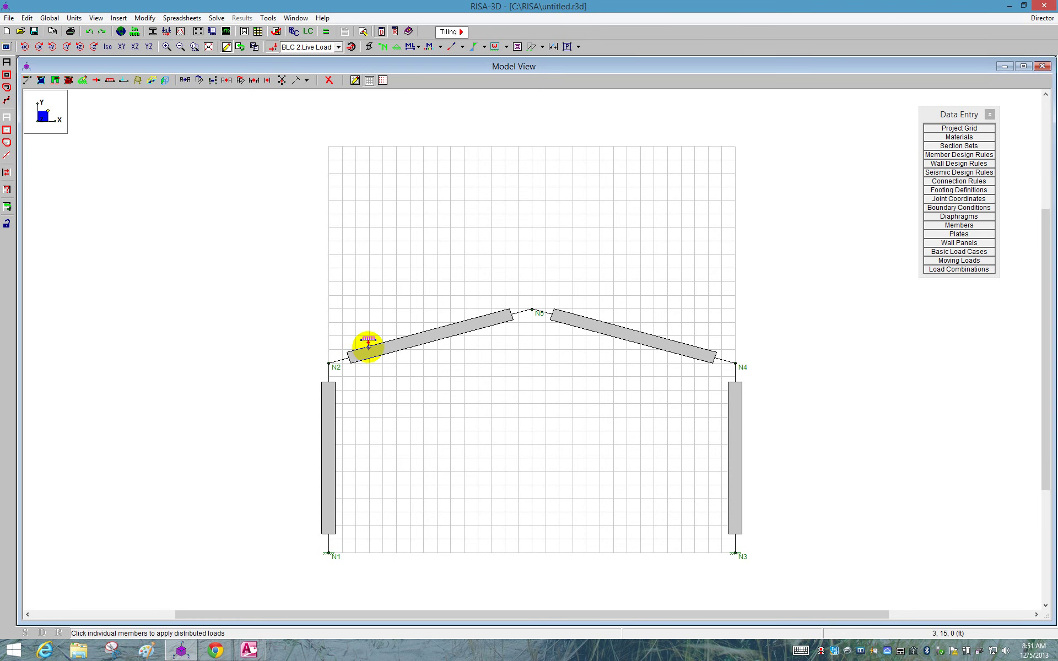
Step: Apply the distributed load to both rafters, N2–N5 and N5–N4
{"action": "left_click", "coordinate": [421, 336]}
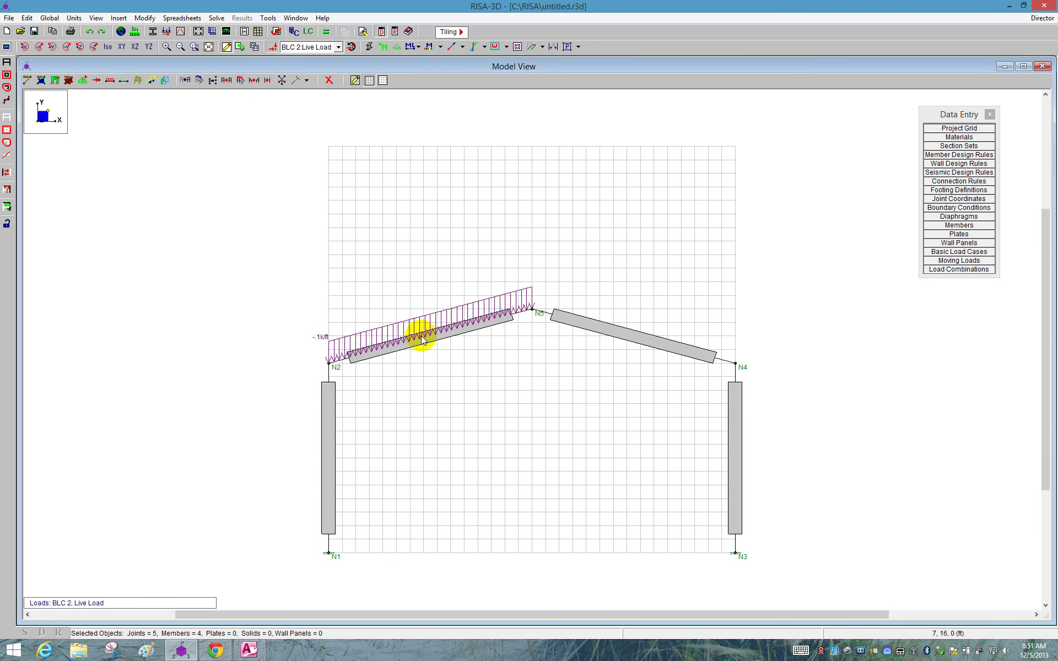
{"action": "left_click", "coordinate": [573, 314]}
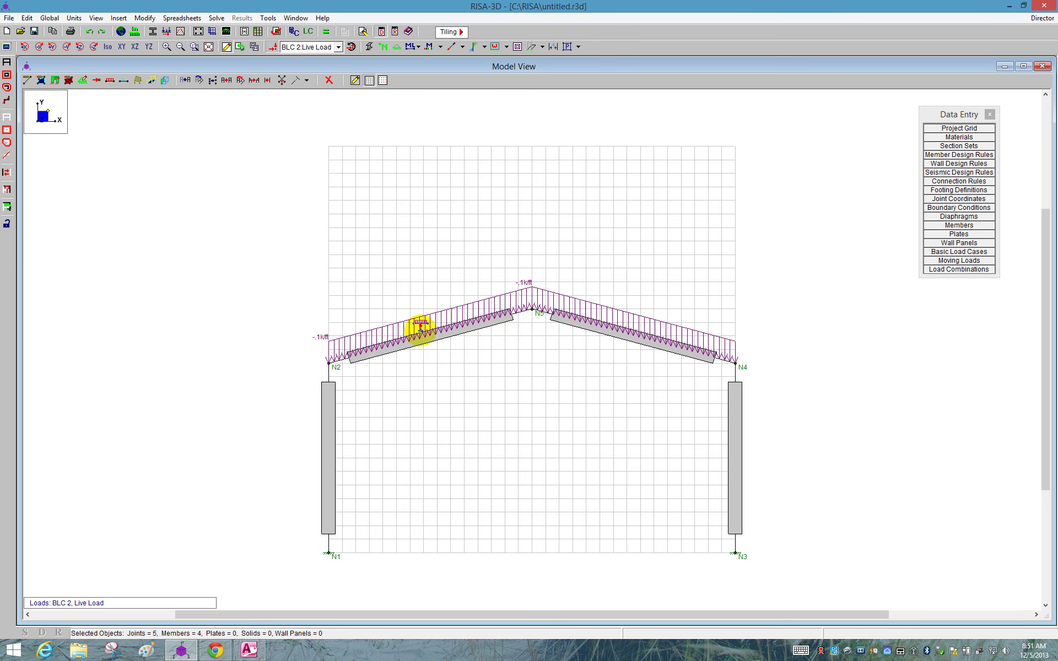
{"action": "right_click", "coordinate": [672, 347]}
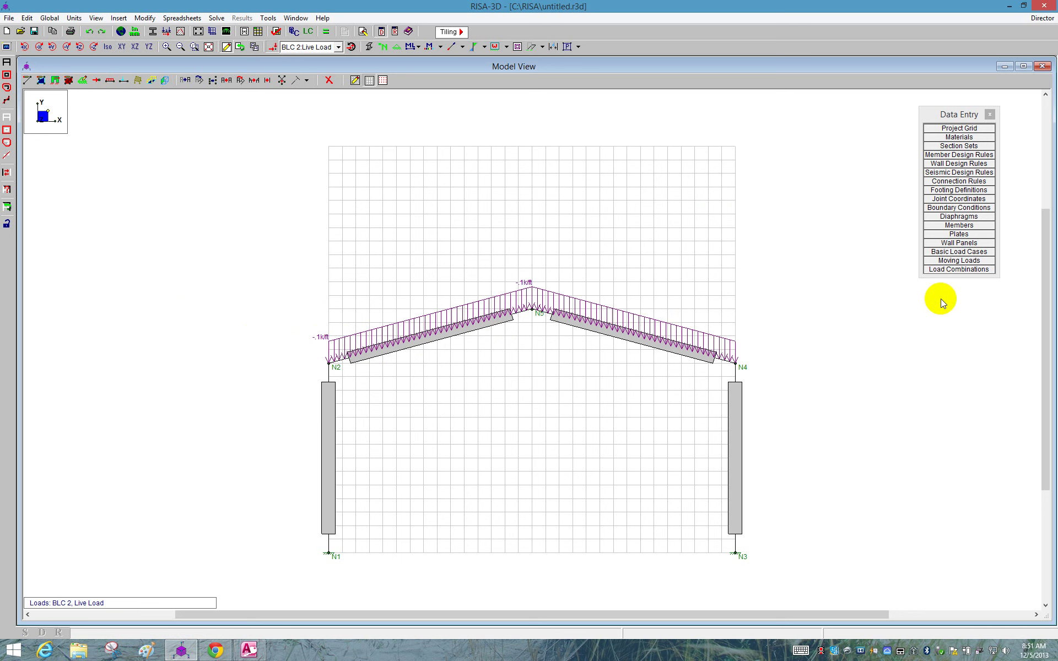
Step: Add a load combination row described 'DL + LL' with P-Delta set to Y
{"action": "left_click", "coordinate": [958, 270]}
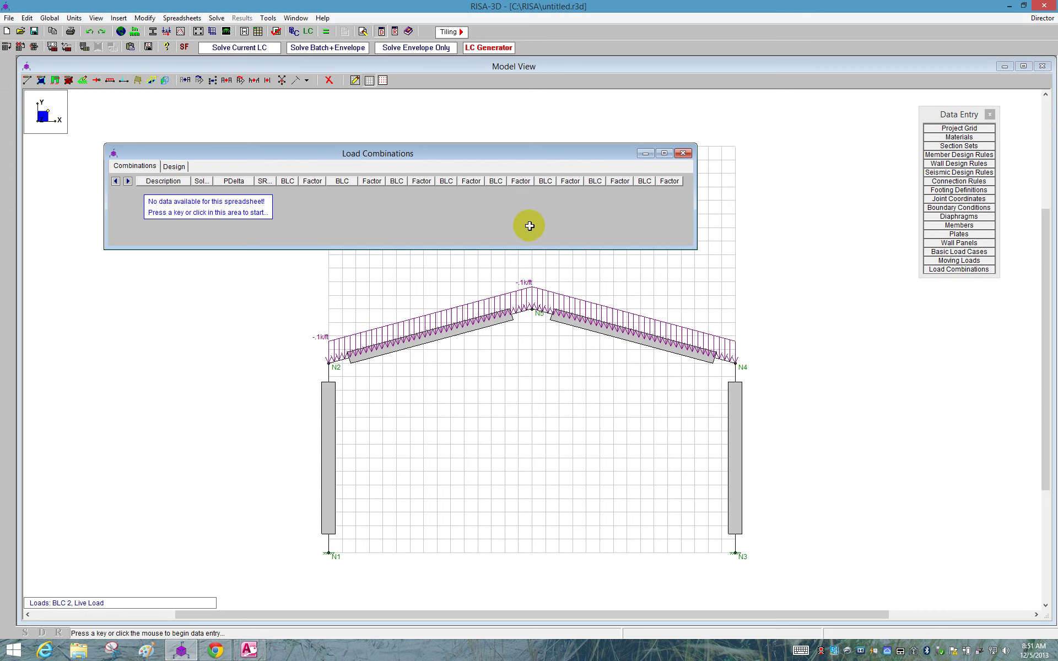
{"action": "left_click", "coordinate": [217, 208]}
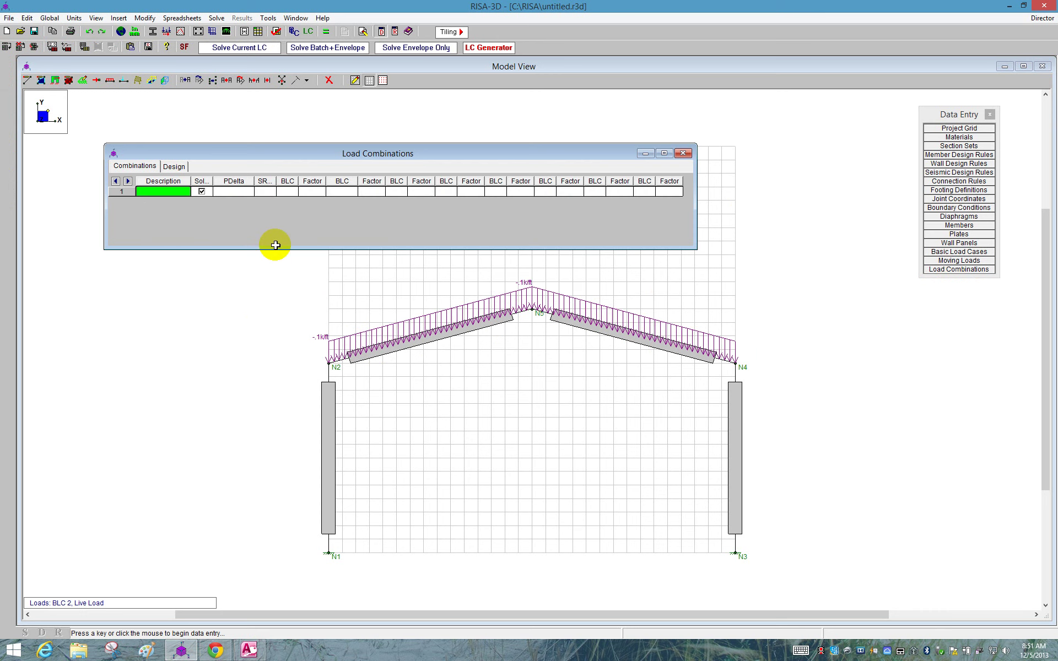
{"action": "type", "text": "DL + LL"}
{"action": "key", "text": "Tab"}
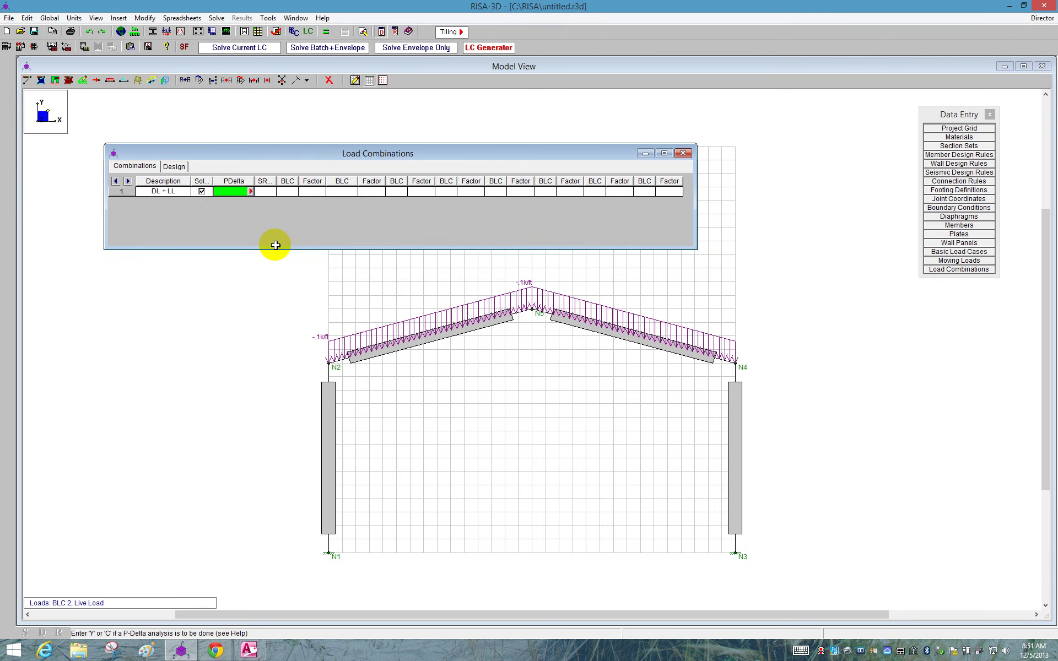
{"action": "type", "text": "Y"}
{"action": "key", "text": "Tab"}
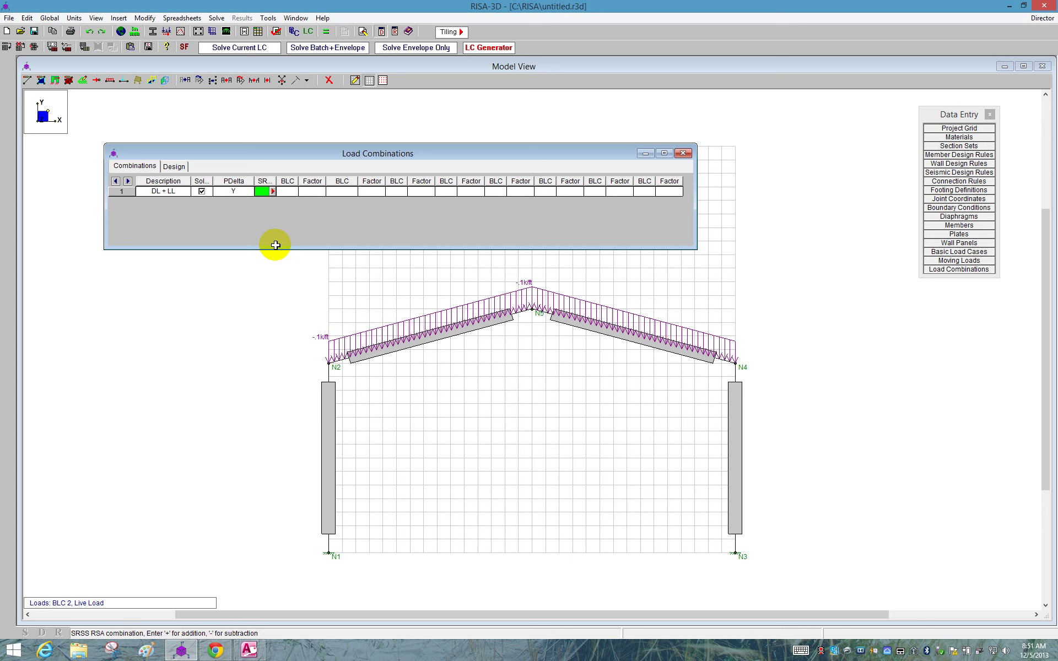
Step: Enter DL and LL as the combination's load cases, each with a factor of 1
{"action": "key", "text": "Tab"}
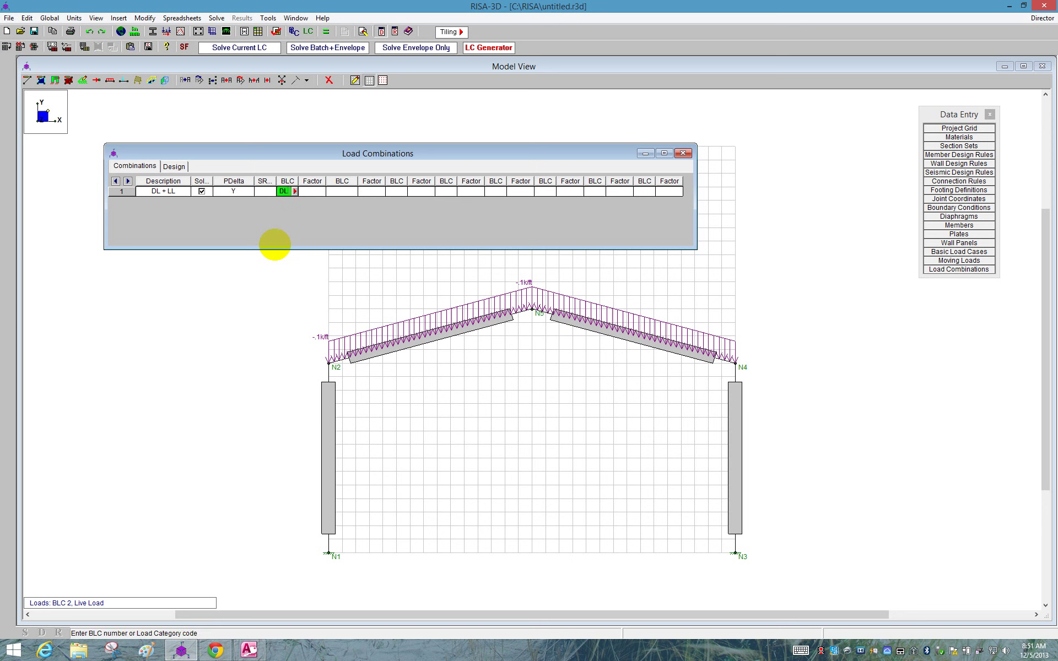
{"action": "type", "text": "DL"}
{"action": "key", "text": "Tab"}
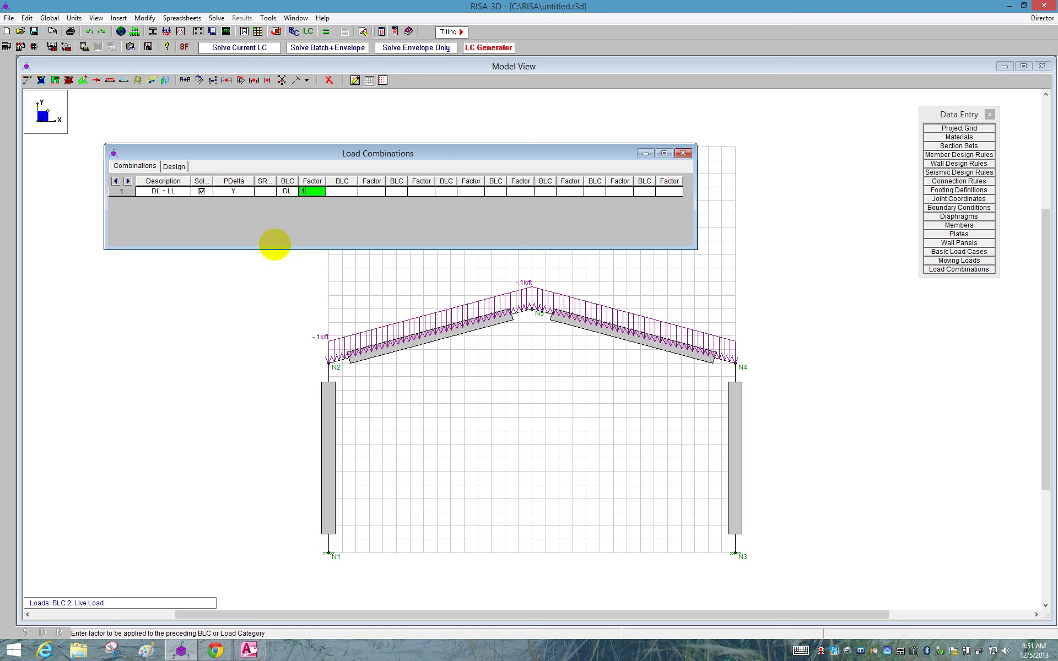
{"action": "key", "text": "Tab"}
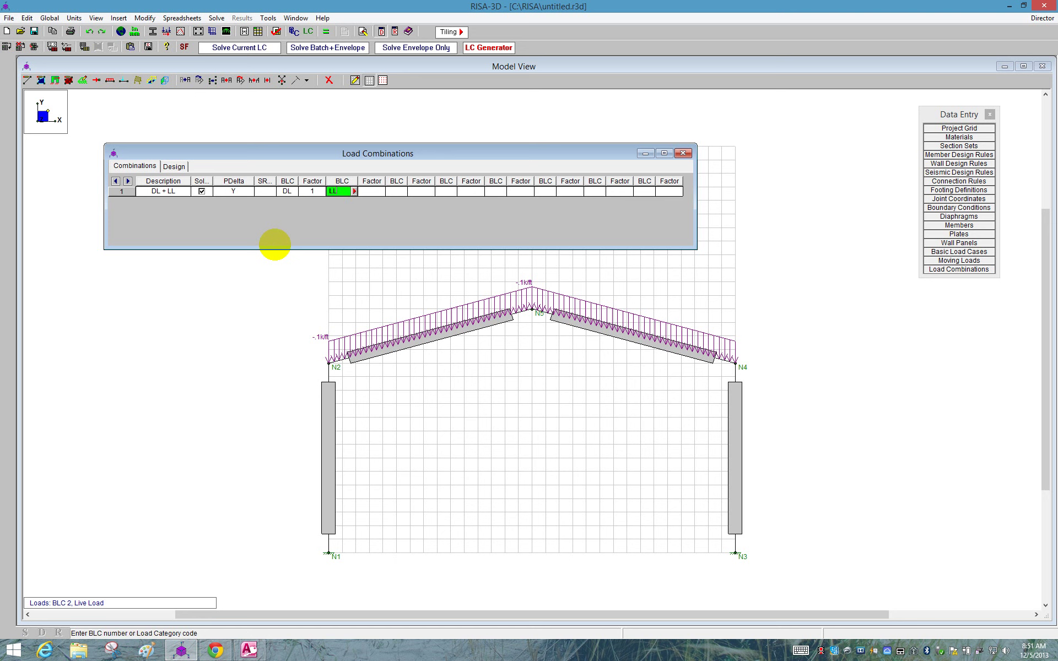
{"action": "key", "text": "Tab"}
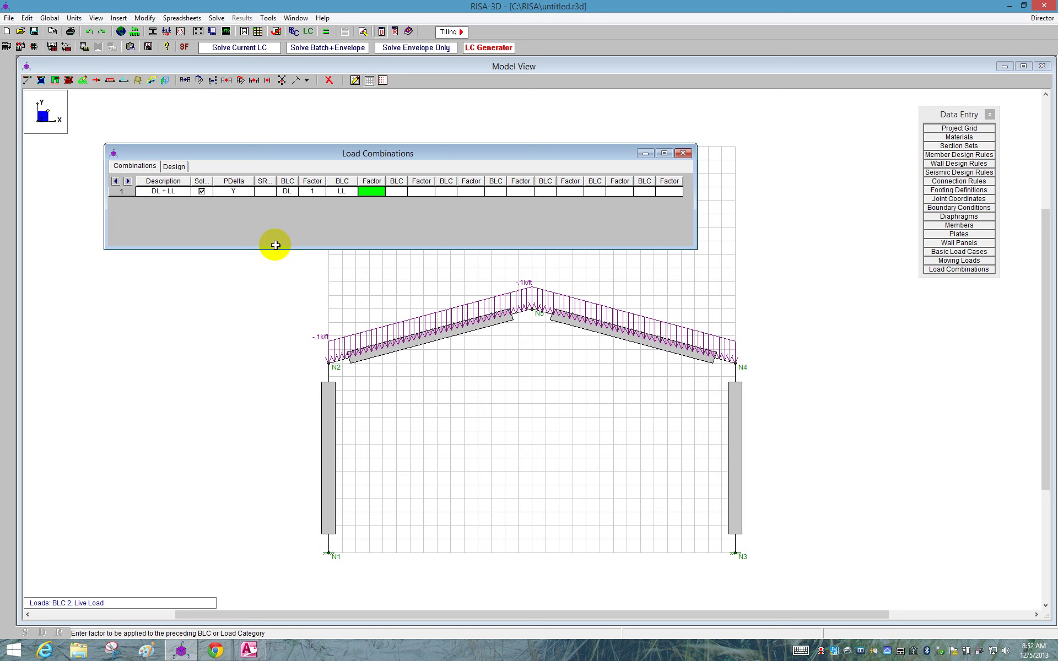
{"action": "left_click", "coordinate": [310, 192]}
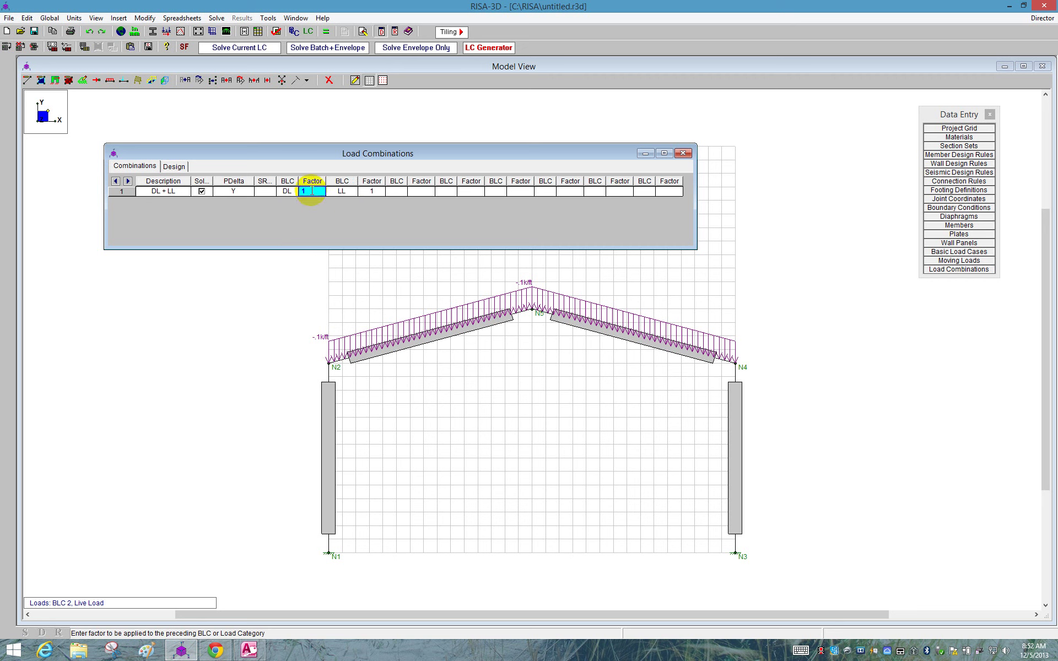
{"action": "left_click", "coordinate": [306, 192]}
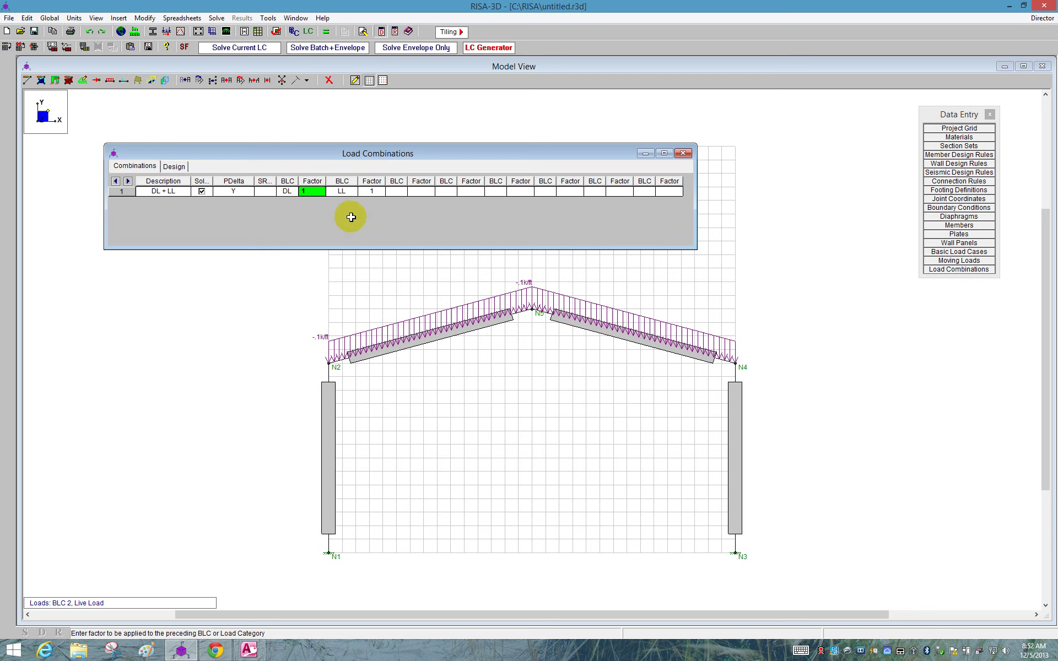
Step: Solve combination 1 (DL + LL) and display joint reactions, 2.093 k vertical at N1 and N3
{"action": "left_click", "coordinate": [682, 153]}
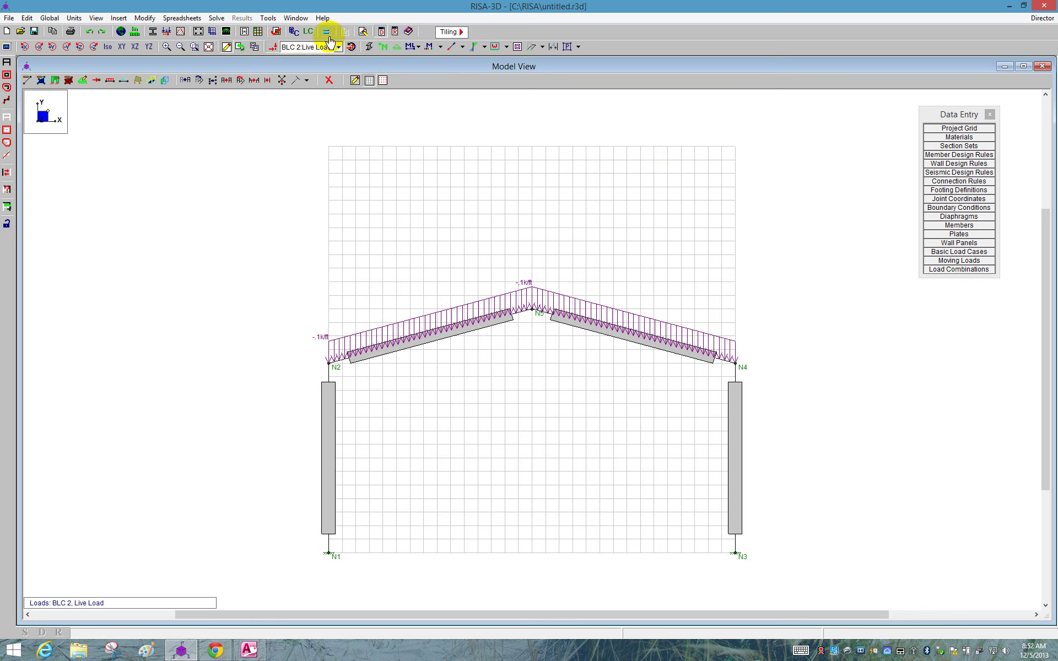
{"action": "left_click", "coordinate": [217, 19]}
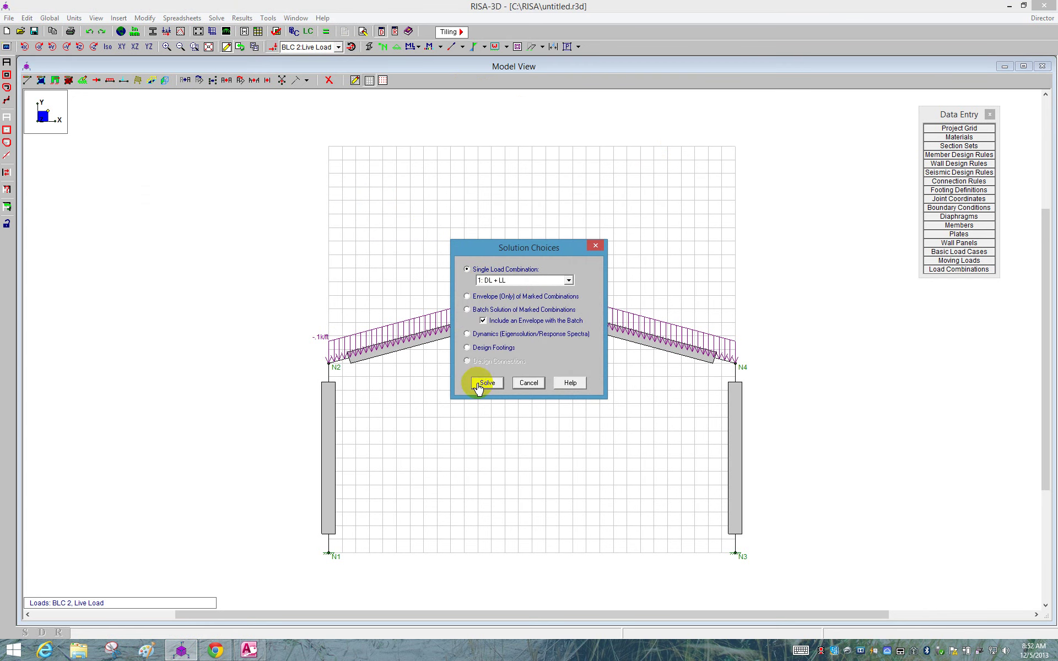
{"action": "left_click", "coordinate": [482, 384]}
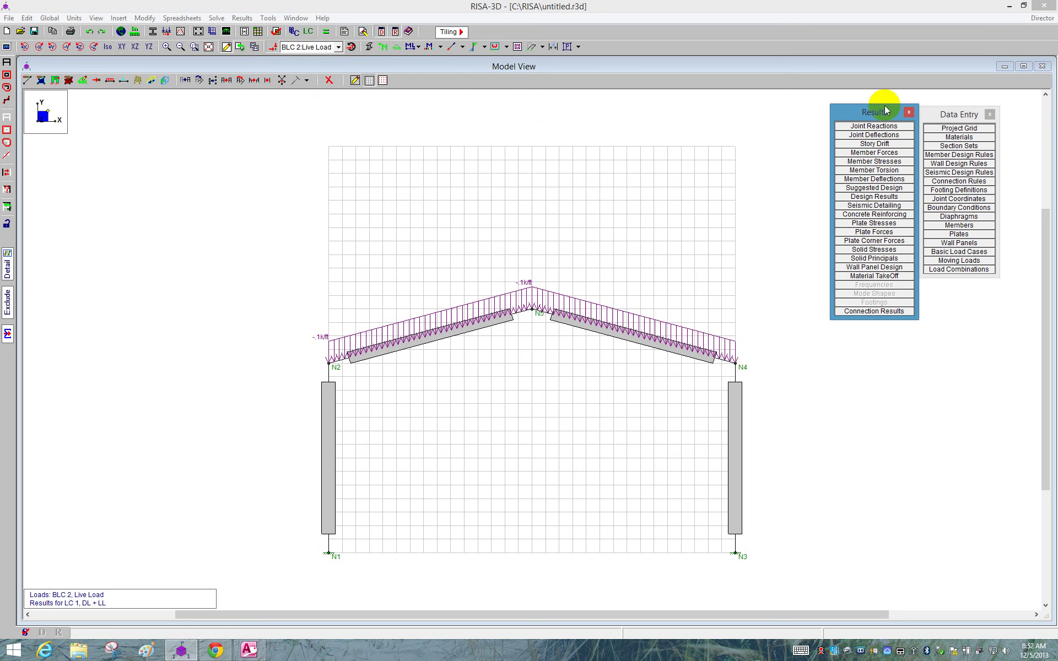
{"action": "left_click_drag", "start_coordinate": [887, 115], "coordinate": [875, 111]}
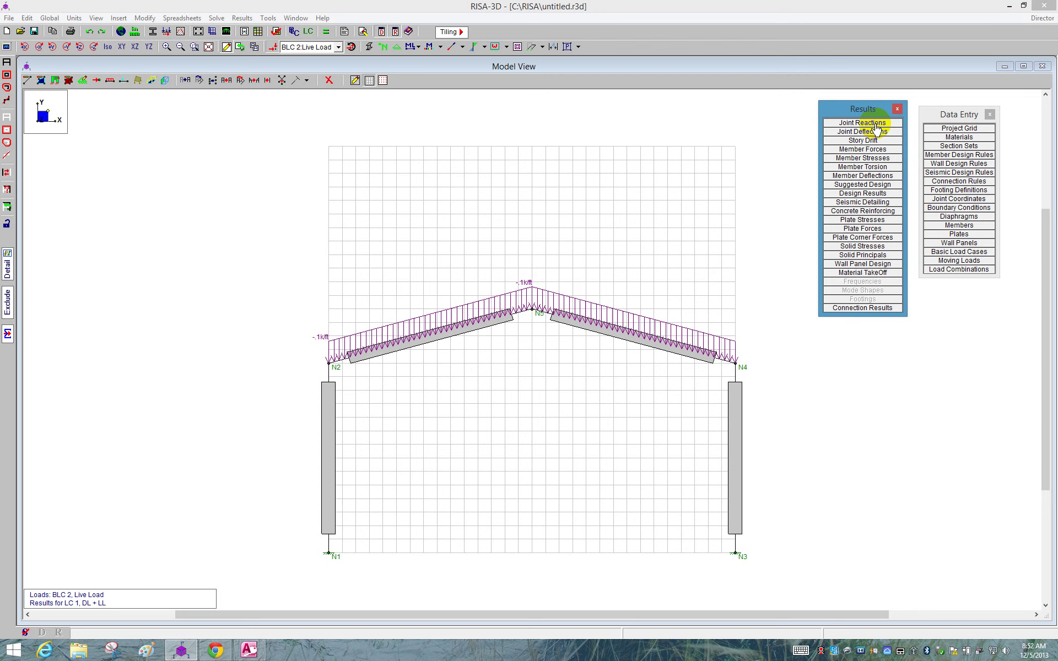
{"action": "left_click", "coordinate": [875, 123]}
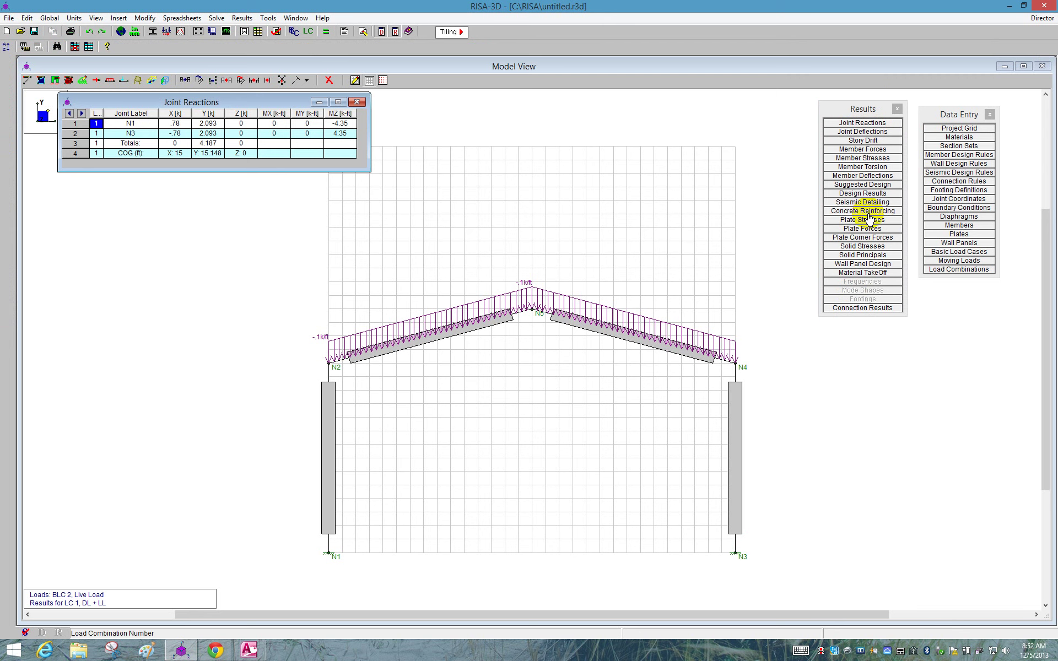
Step: Review ASD code checks (UC max .381 columns, .114 rafters), then show member section stresses
{"action": "left_click", "coordinate": [876, 194]}
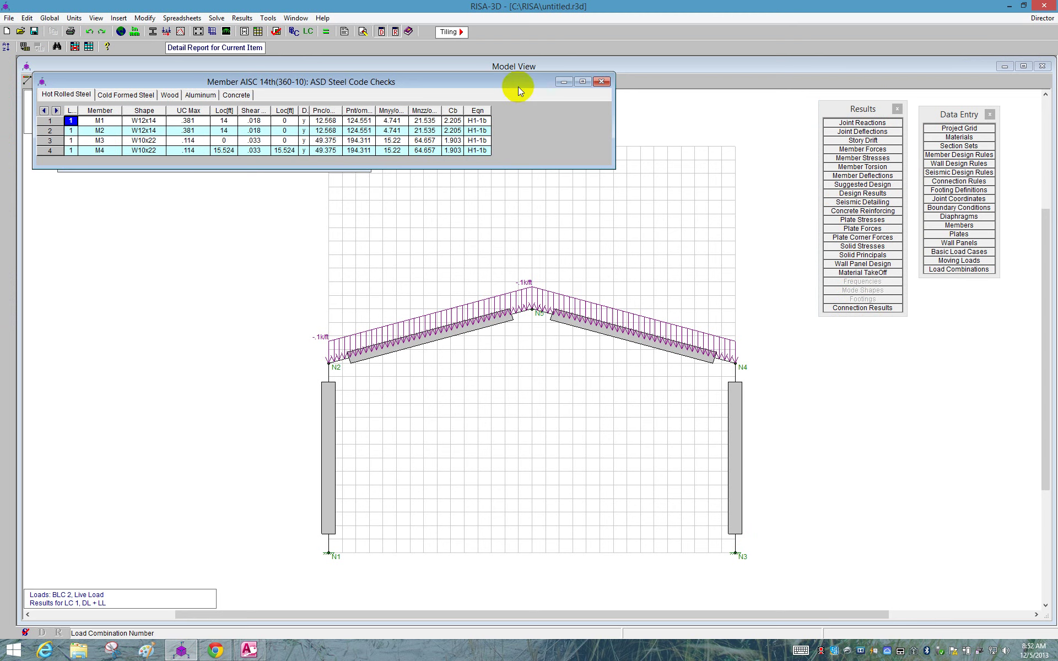
{"action": "left_click_drag", "start_coordinate": [518, 90], "coordinate": [538, 184]}
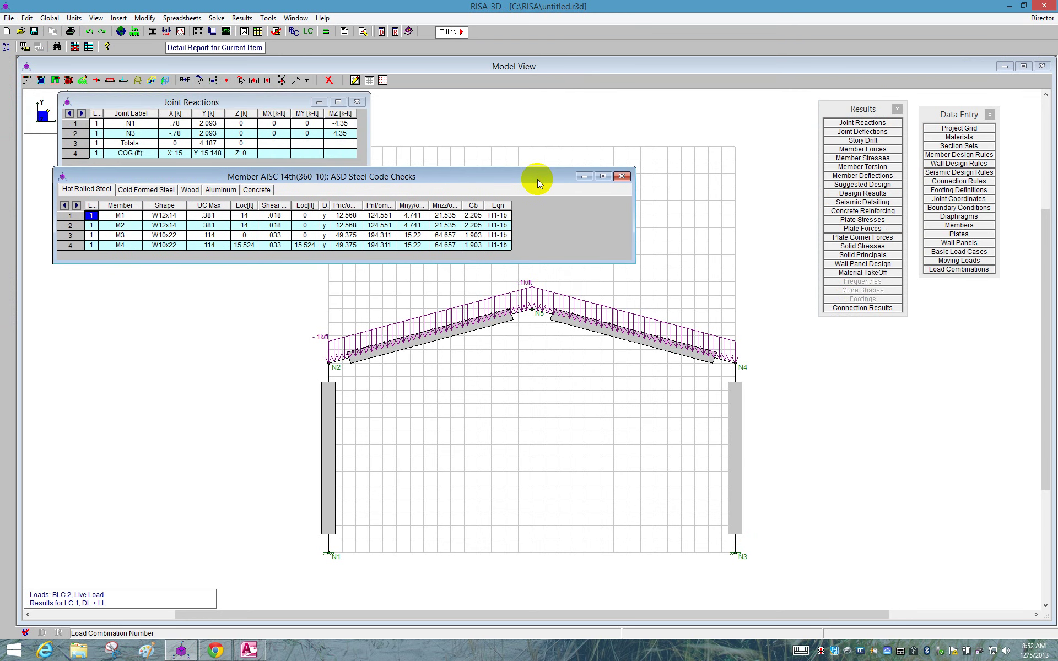
{"action": "left_click", "coordinate": [219, 222]}
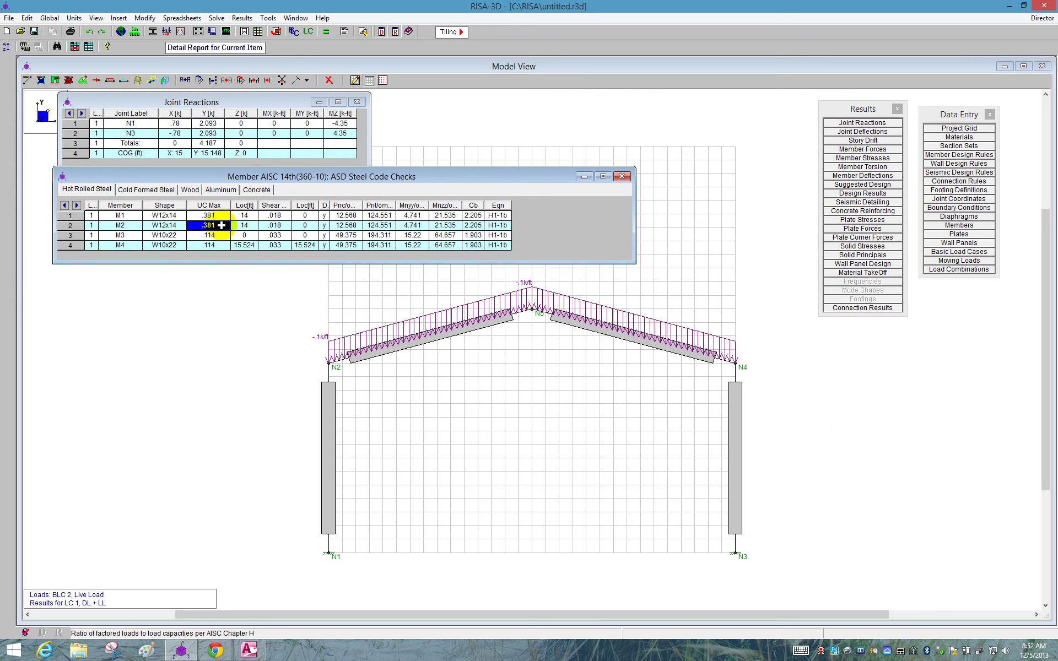
{"action": "left_click_drag", "start_coordinate": [209, 215], "coordinate": [211, 250]}
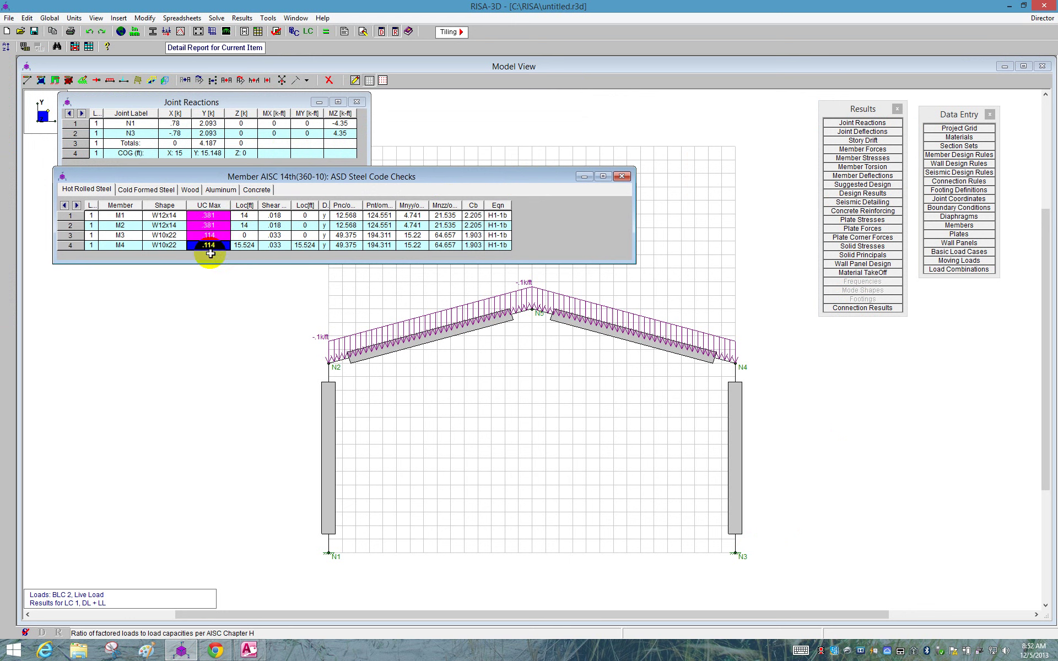
{"action": "left_click", "coordinate": [199, 241]}
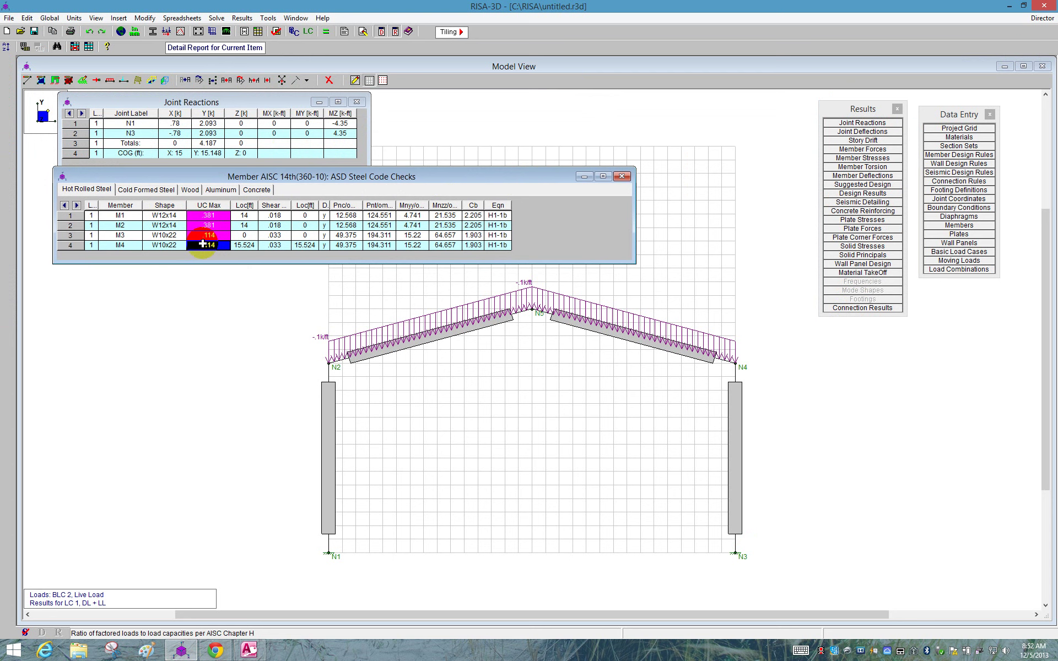
{"action": "left_click", "coordinate": [206, 215]}
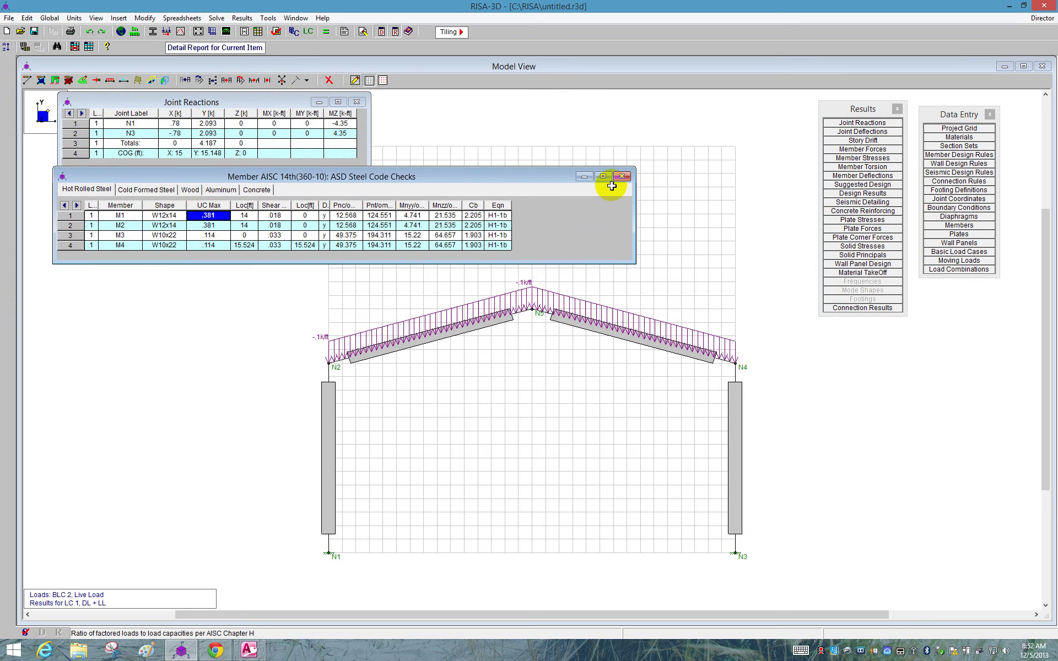
{"action": "left_click", "coordinate": [851, 159]}
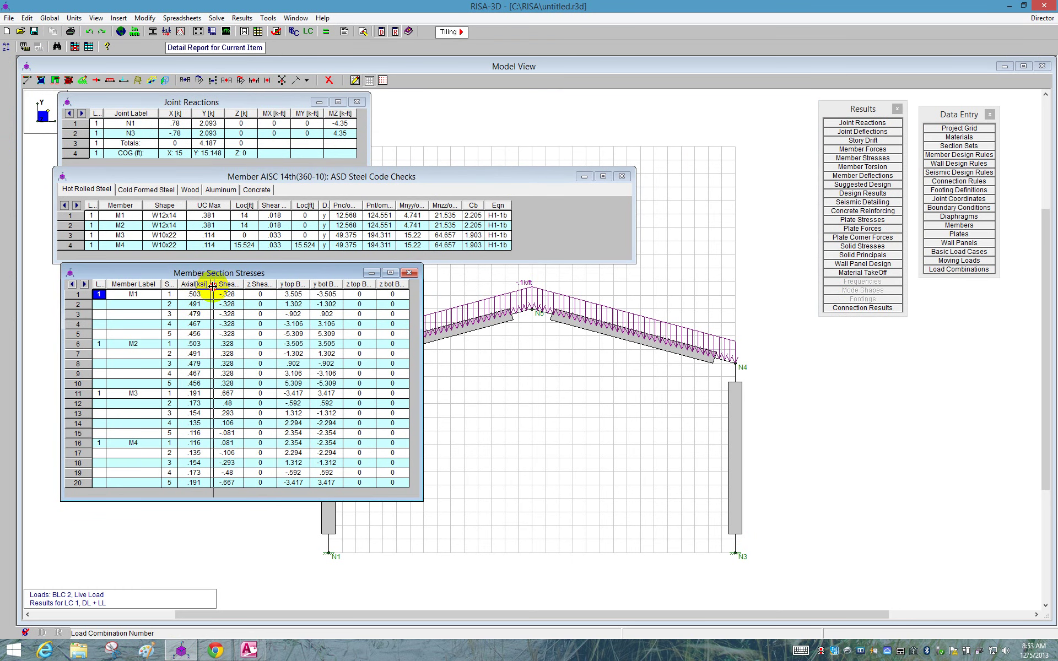
Step: Show member section forces (M1 axial 2.093 k) and close story drift, code check and stress tables
{"action": "left_click_drag", "start_coordinate": [212, 286], "coordinate": [190, 327]}
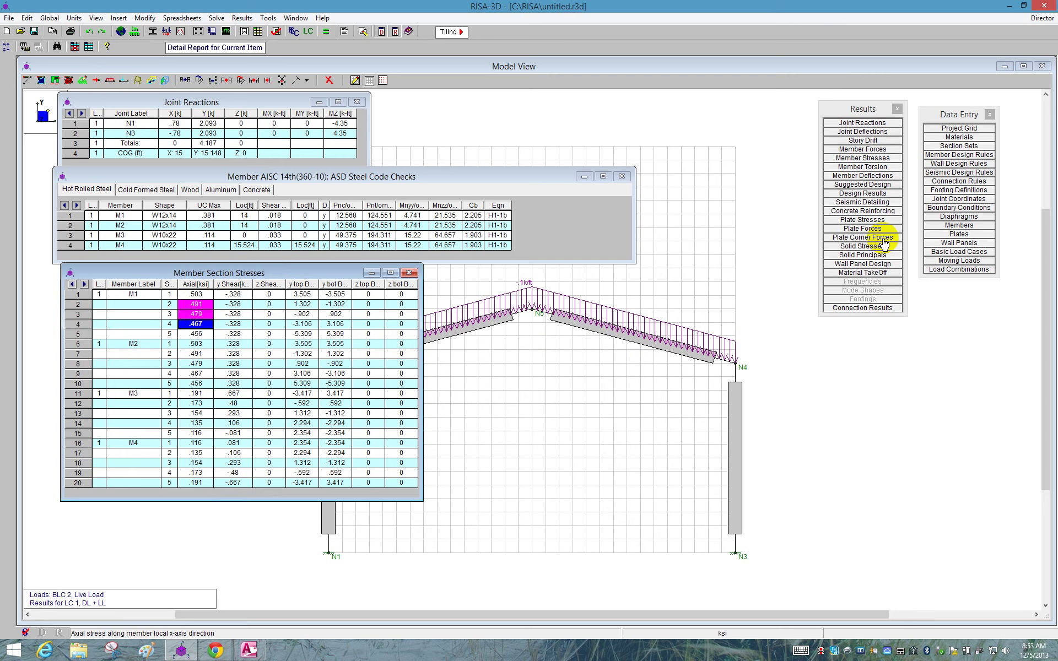
{"action": "left_click", "coordinate": [880, 141]}
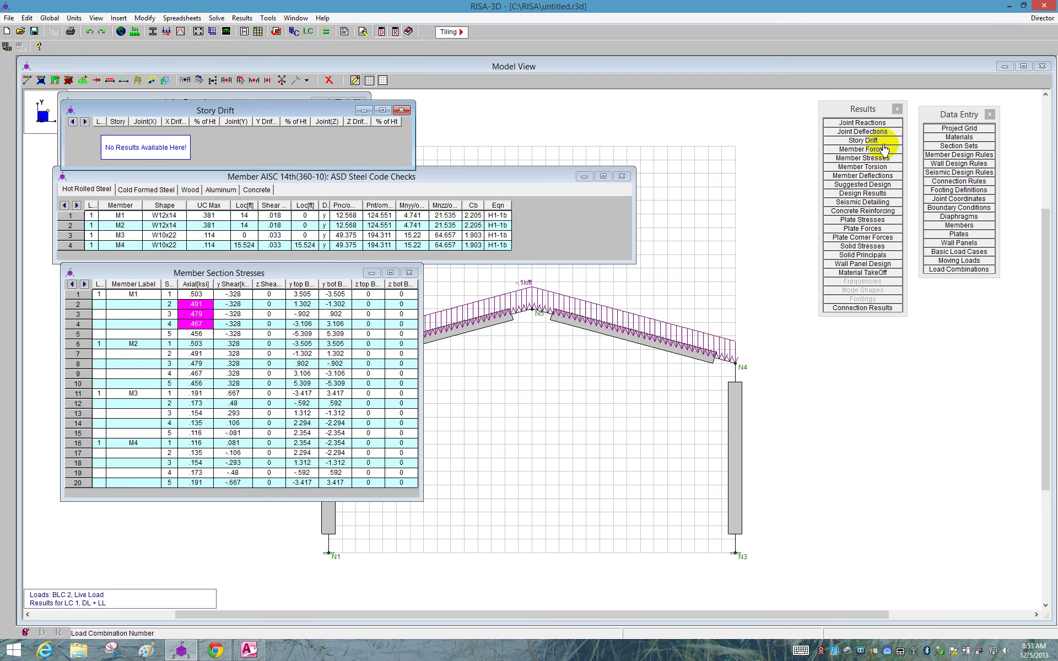
{"action": "left_click", "coordinate": [880, 150]}
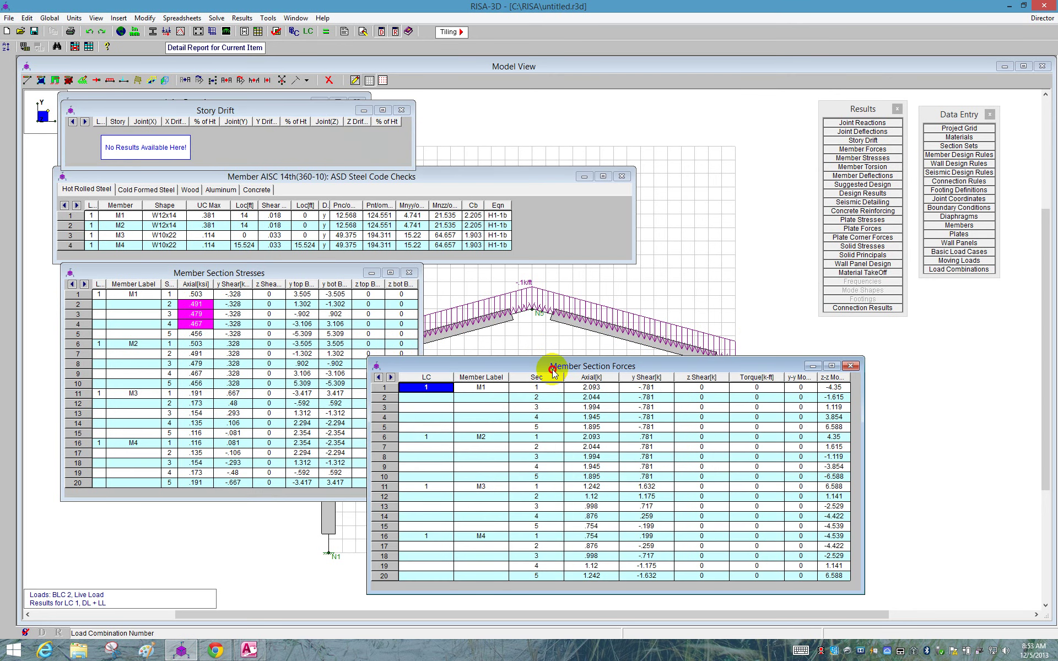
{"action": "left_click_drag", "start_coordinate": [556, 366], "coordinate": [254, 350]}
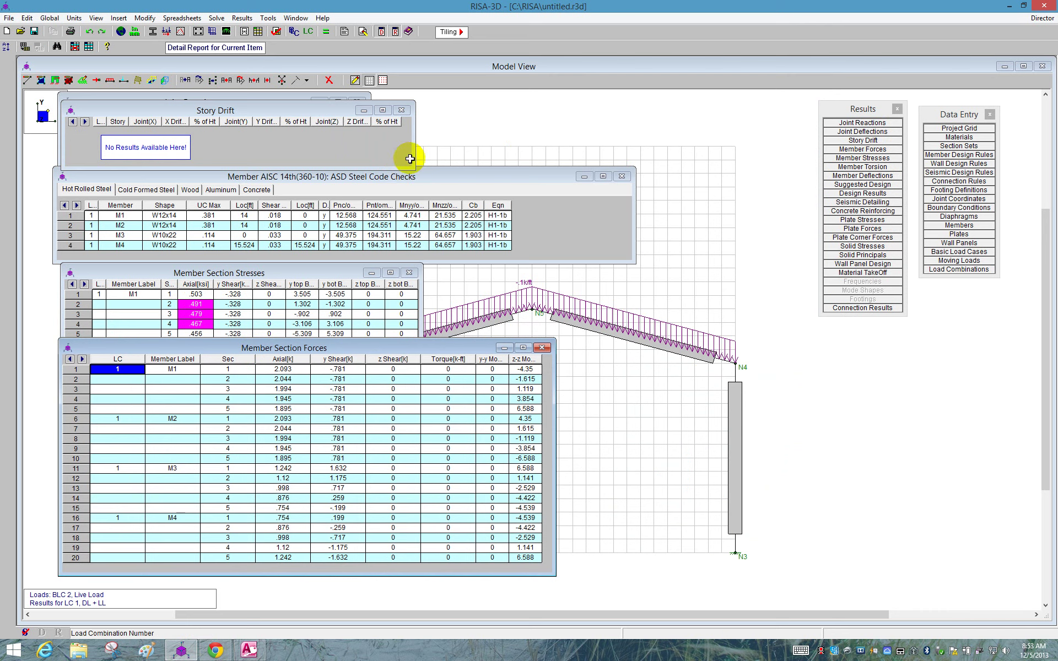
{"action": "left_click", "coordinate": [343, 428]}
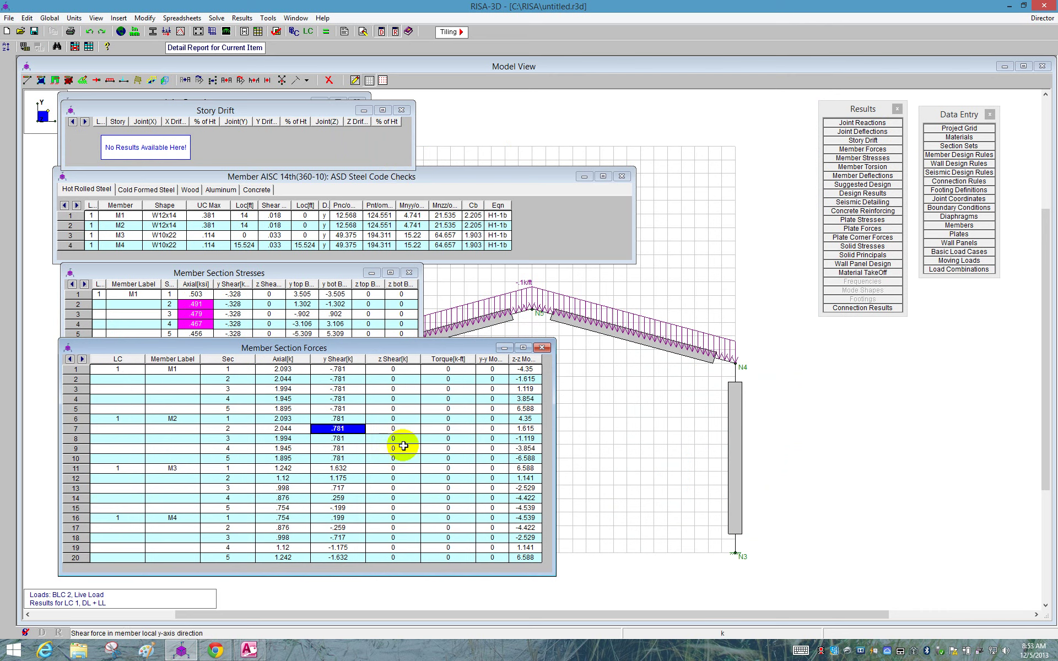
{"action": "left_click", "coordinate": [401, 109]}
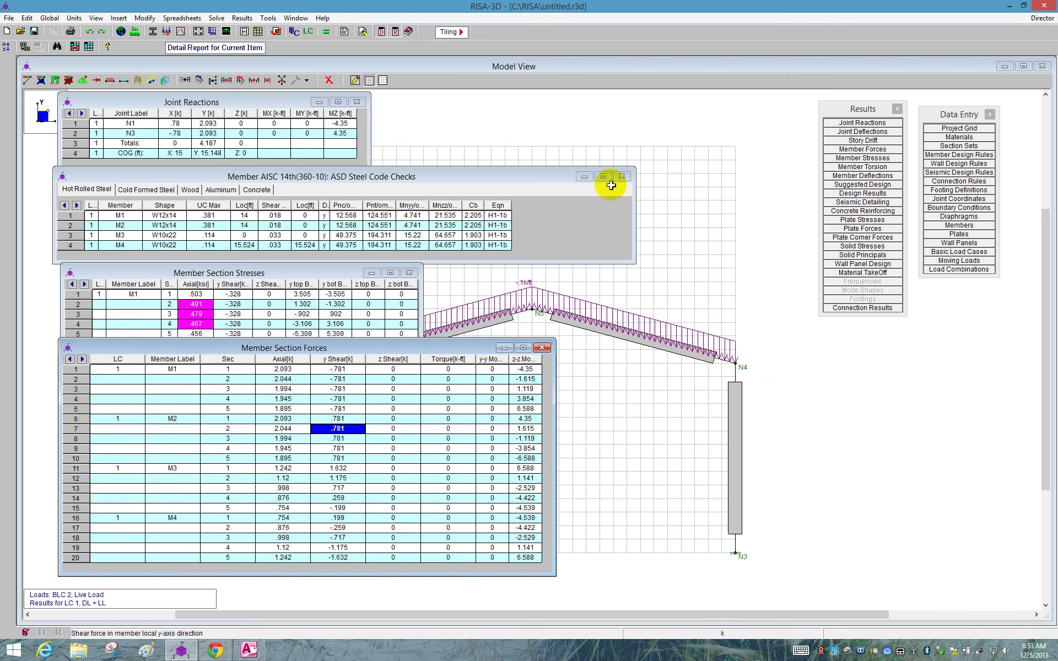
{"action": "left_click", "coordinate": [622, 177]}
{"action": "left_click", "coordinate": [409, 273]}
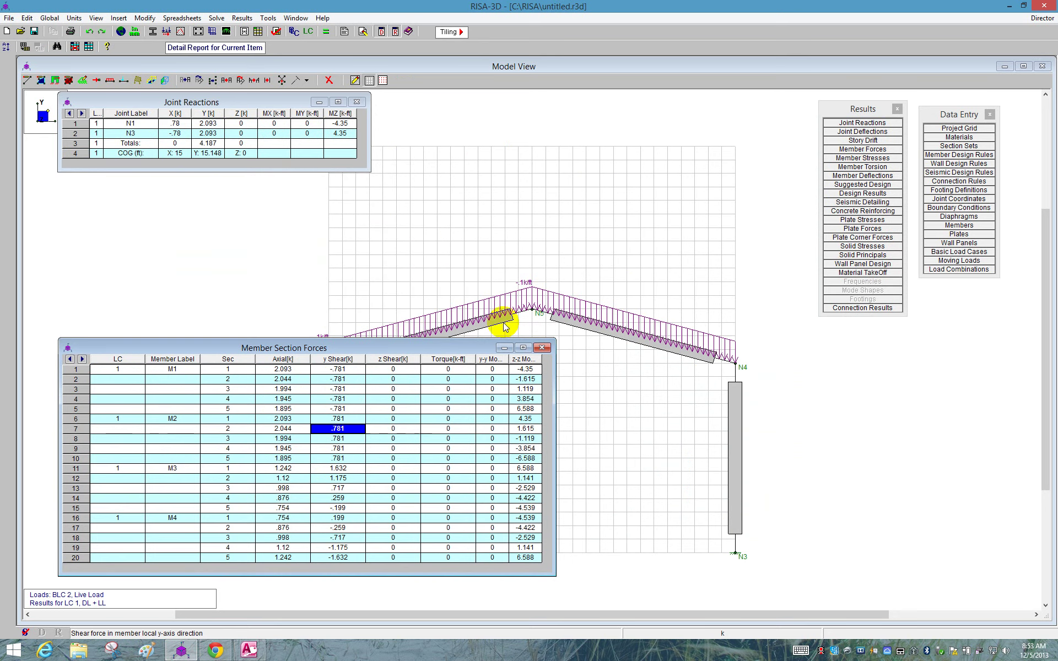
Step: Close the result tables, display the deflected frame, and list joint deflections (apex N5 -.244 in)
{"action": "left_click", "coordinate": [542, 348]}
{"action": "left_click", "coordinate": [355, 102]}
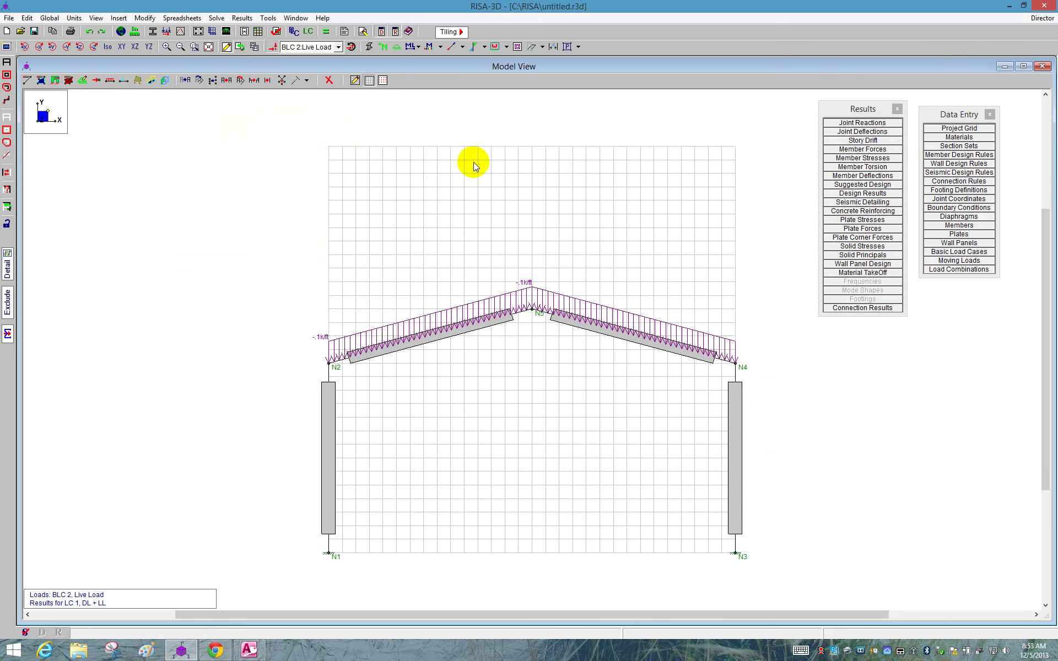
{"action": "left_click", "coordinate": [530, 48]}
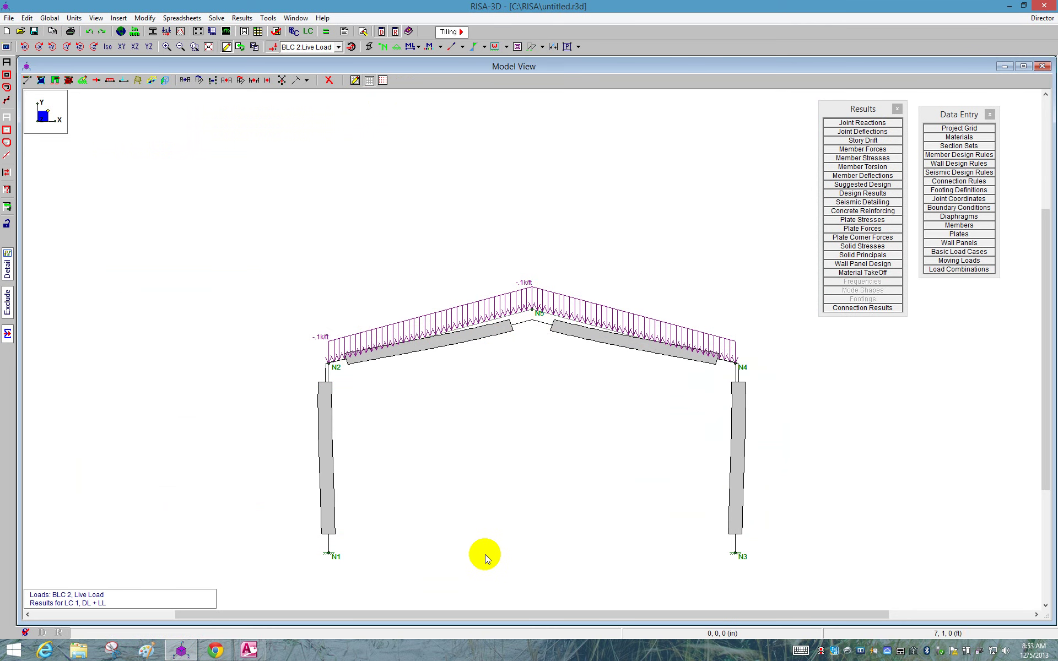
{"action": "left_click", "coordinate": [875, 132]}
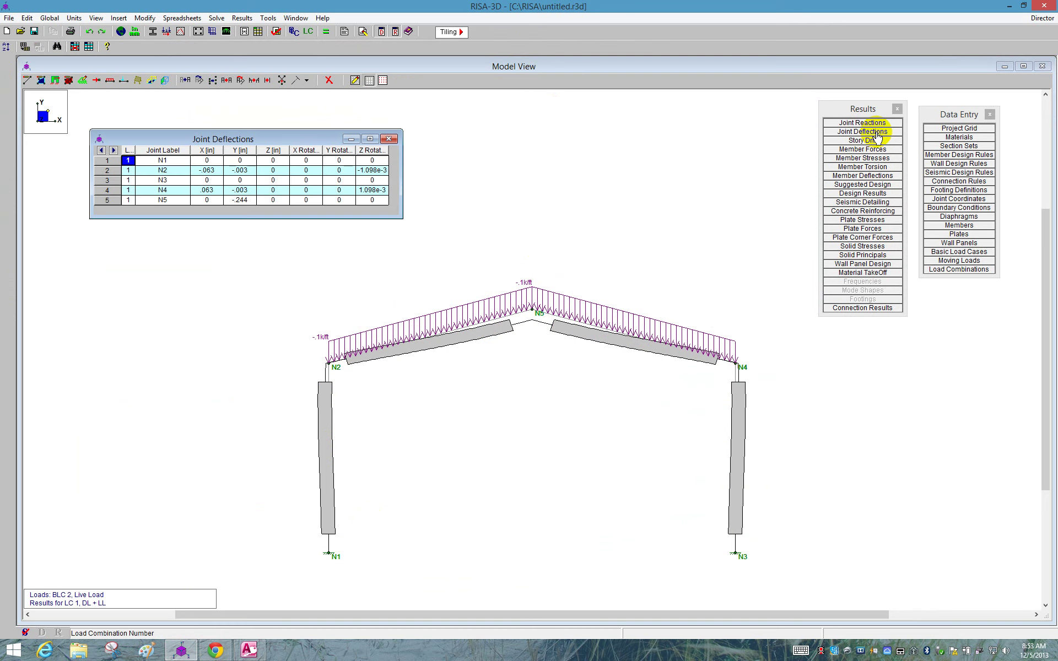